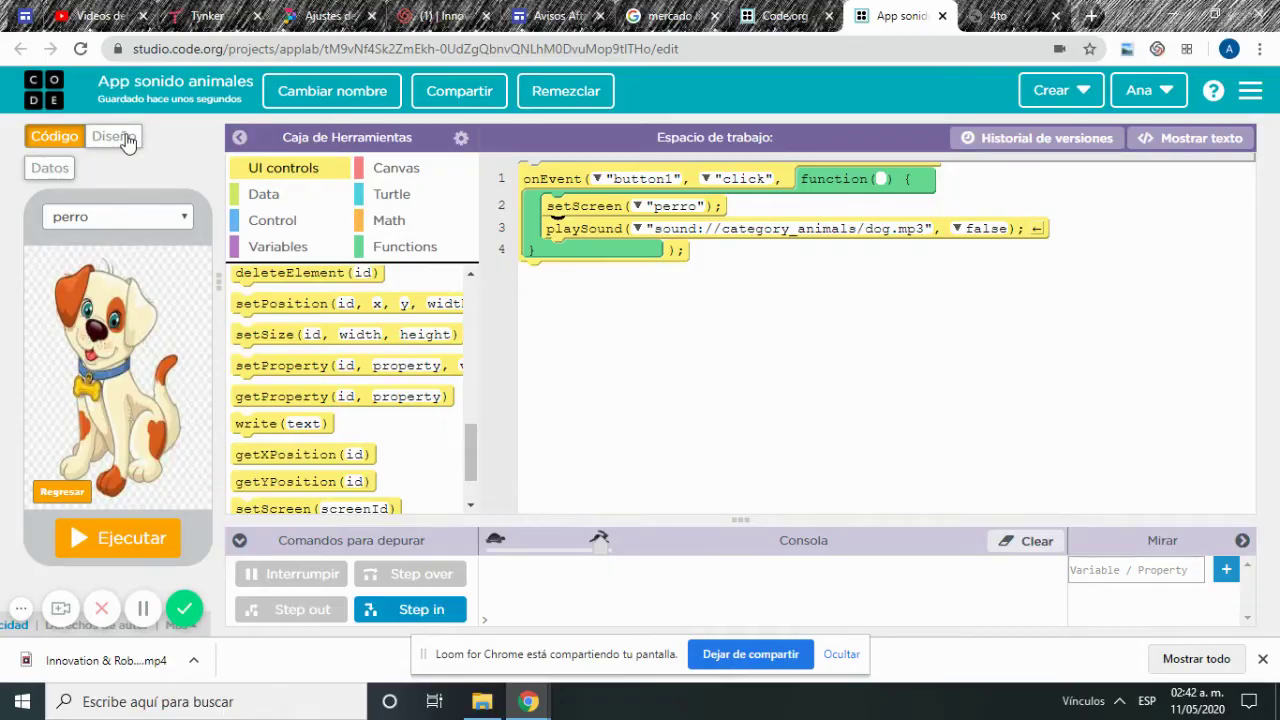
# - In design mode on the sonidosanimales screen, set the Perro button's width to 114 px
pyautogui.click(115, 137)
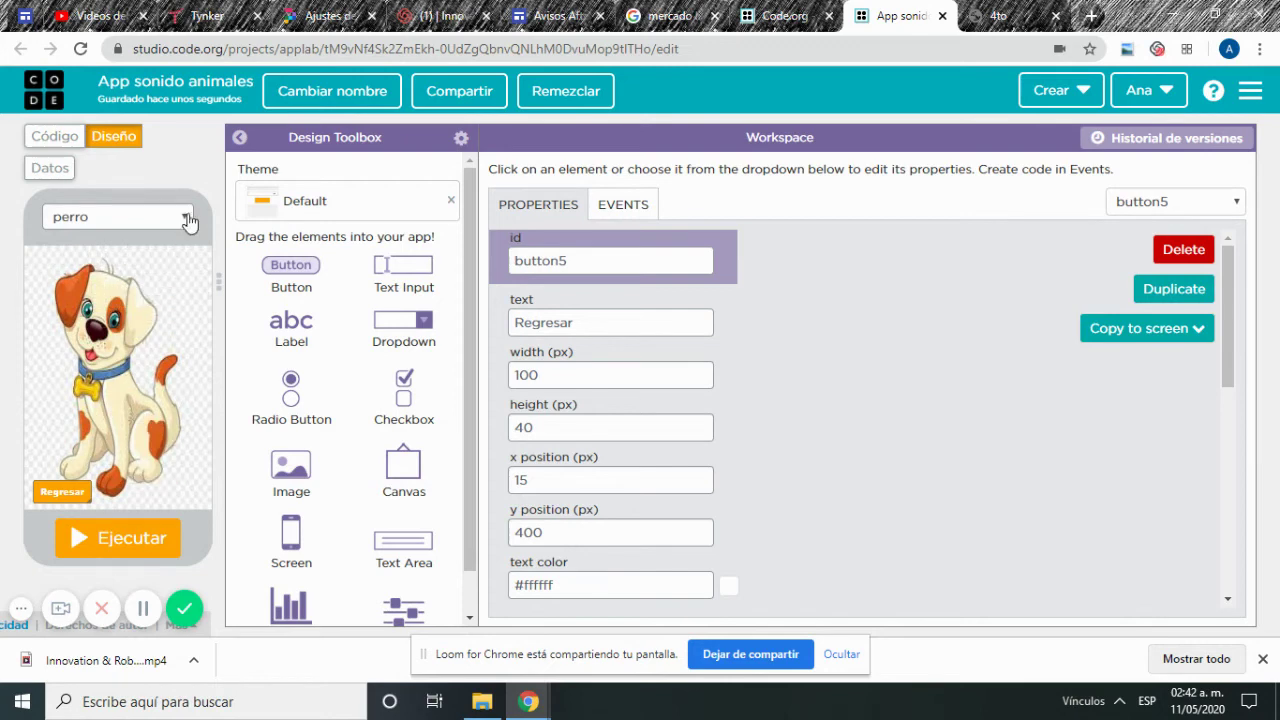
pyautogui.click(110, 216)
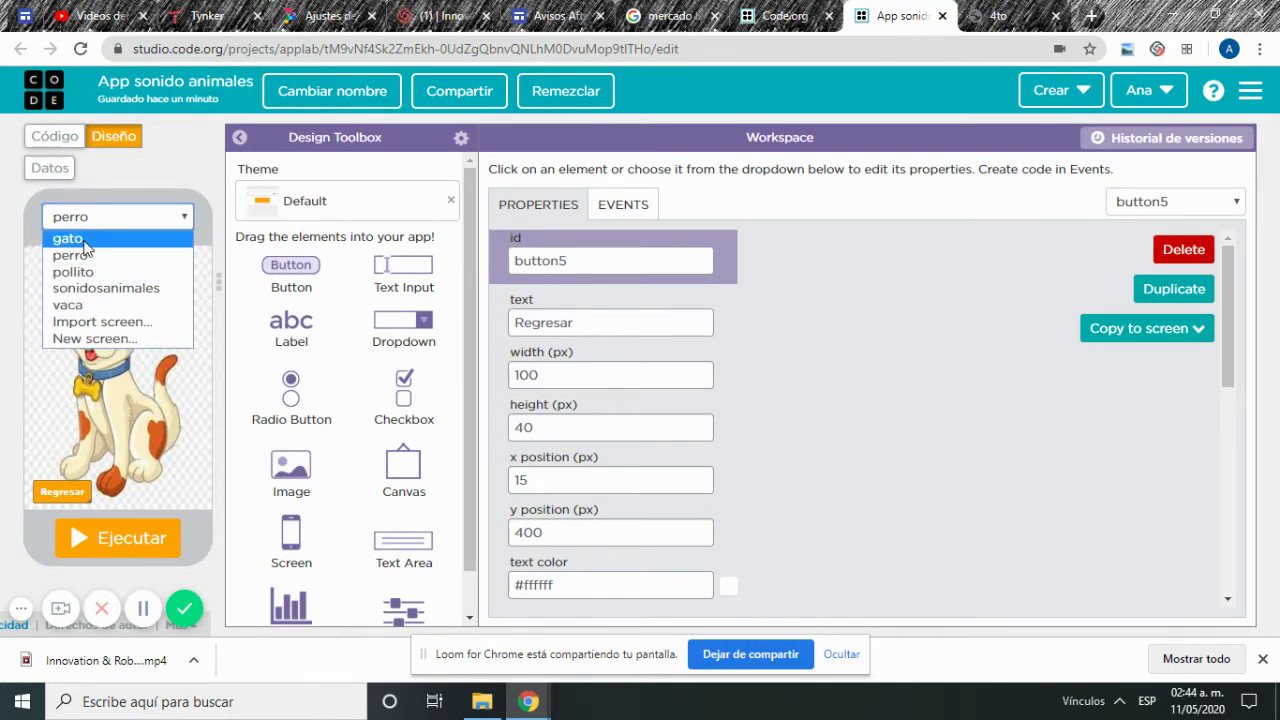
pyautogui.click(126, 290)
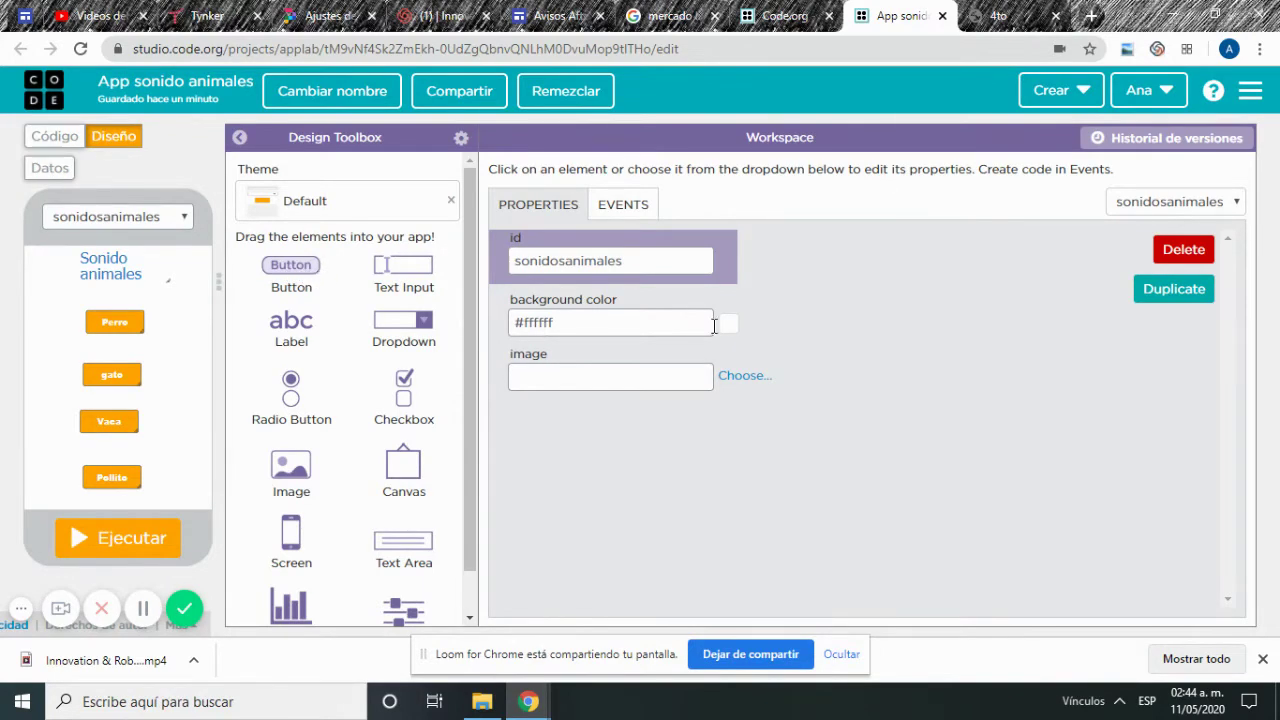
pyautogui.click(124, 327)
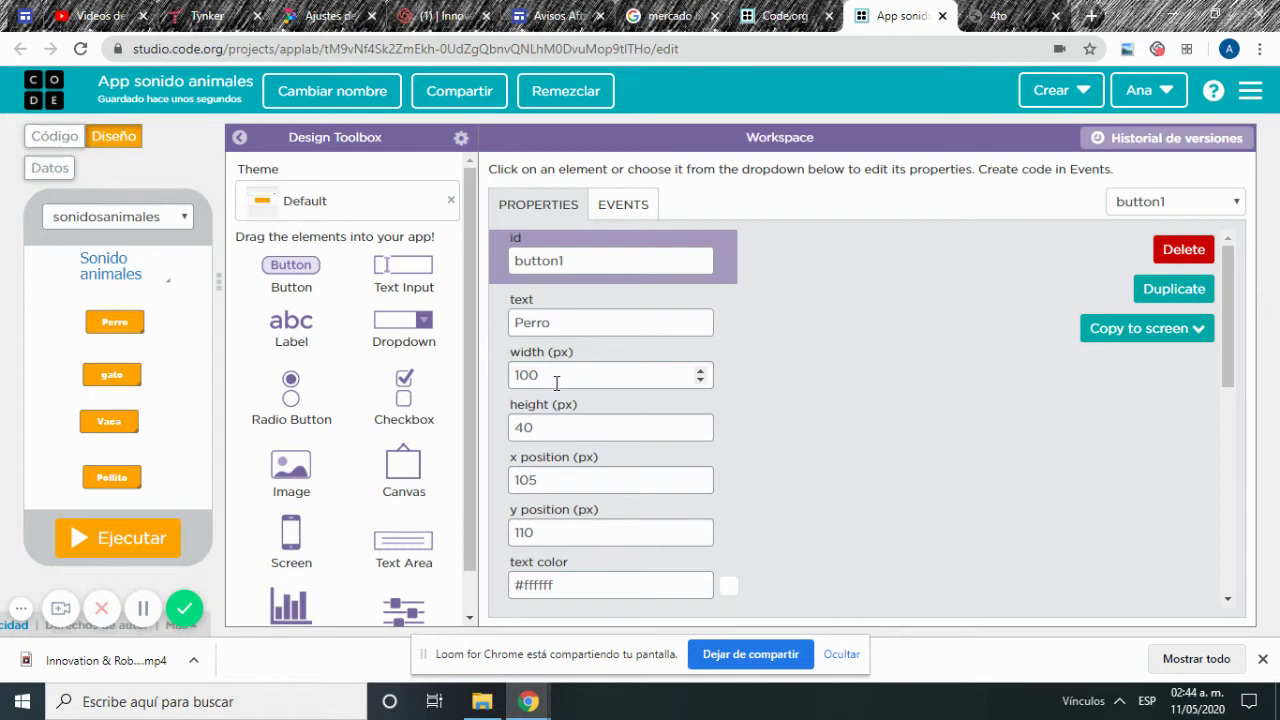
pyautogui.click(701, 372)
pyautogui.click(701, 372)
pyautogui.click(701, 372)
pyautogui.click(701, 372)
pyautogui.click(701, 372)
pyautogui.click(701, 372)
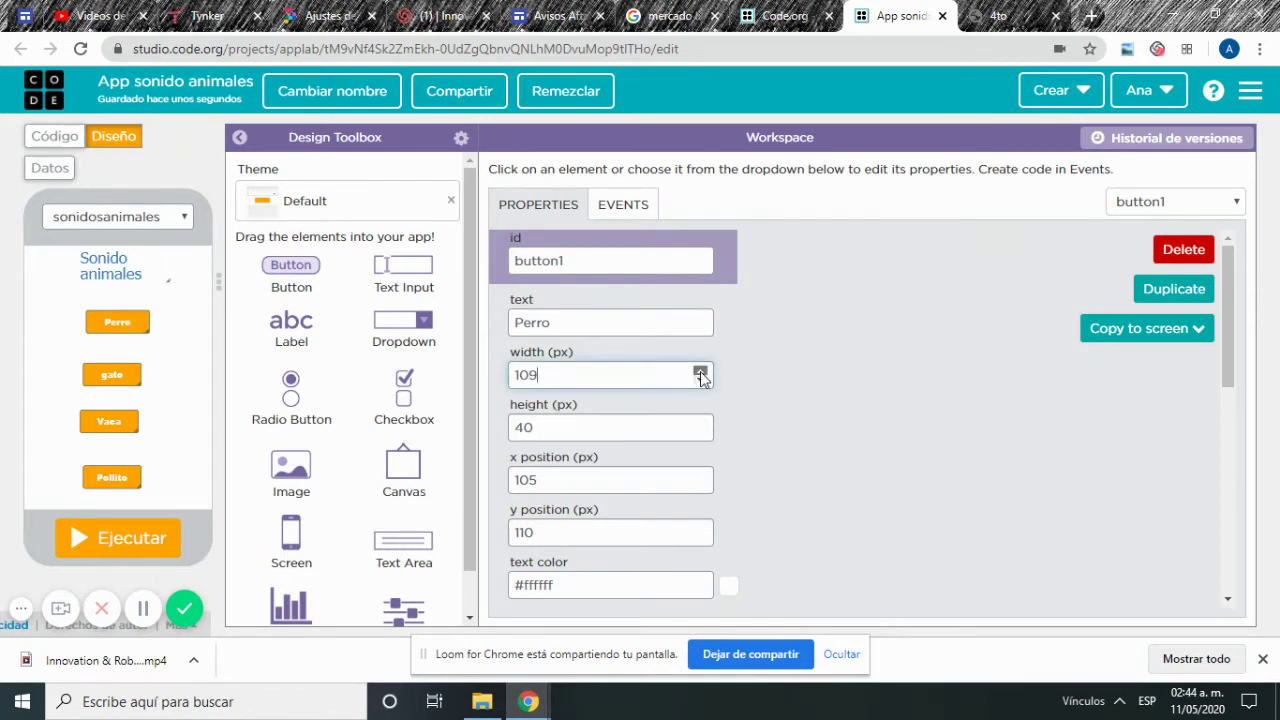
pyautogui.doubleClick(701, 372)
pyautogui.click(701, 372)
pyautogui.doubleClick(701, 372)
pyautogui.click(701, 372)
pyautogui.doubleClick(701, 372)
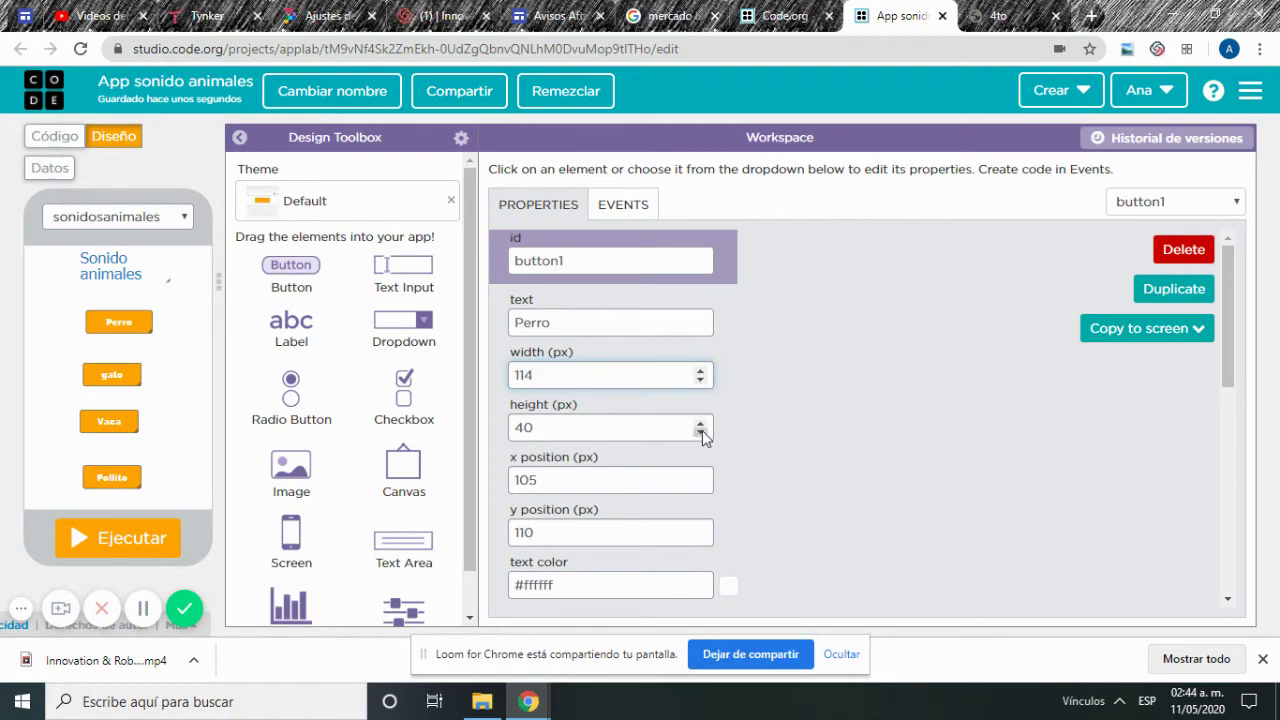
# - Set the Perro button's height to 50 px
pyautogui.click(701, 432)
pyautogui.click(701, 432)
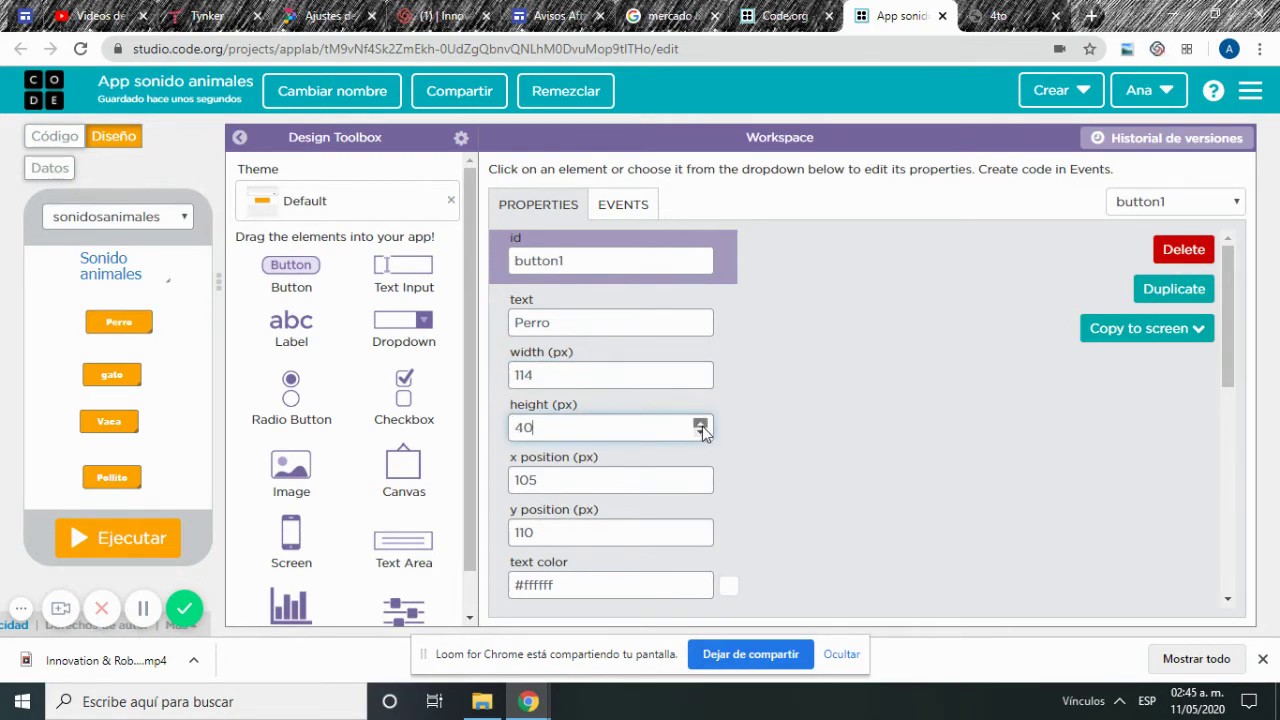
pyautogui.click(701, 426)
pyautogui.click(701, 426)
pyautogui.click(701, 426)
pyautogui.click(701, 426)
pyautogui.click(701, 426)
pyautogui.click(701, 426)
# - Change the Perro button's background color to the darker orange #e69607
pyautogui.scroll(-1, 689, 514)
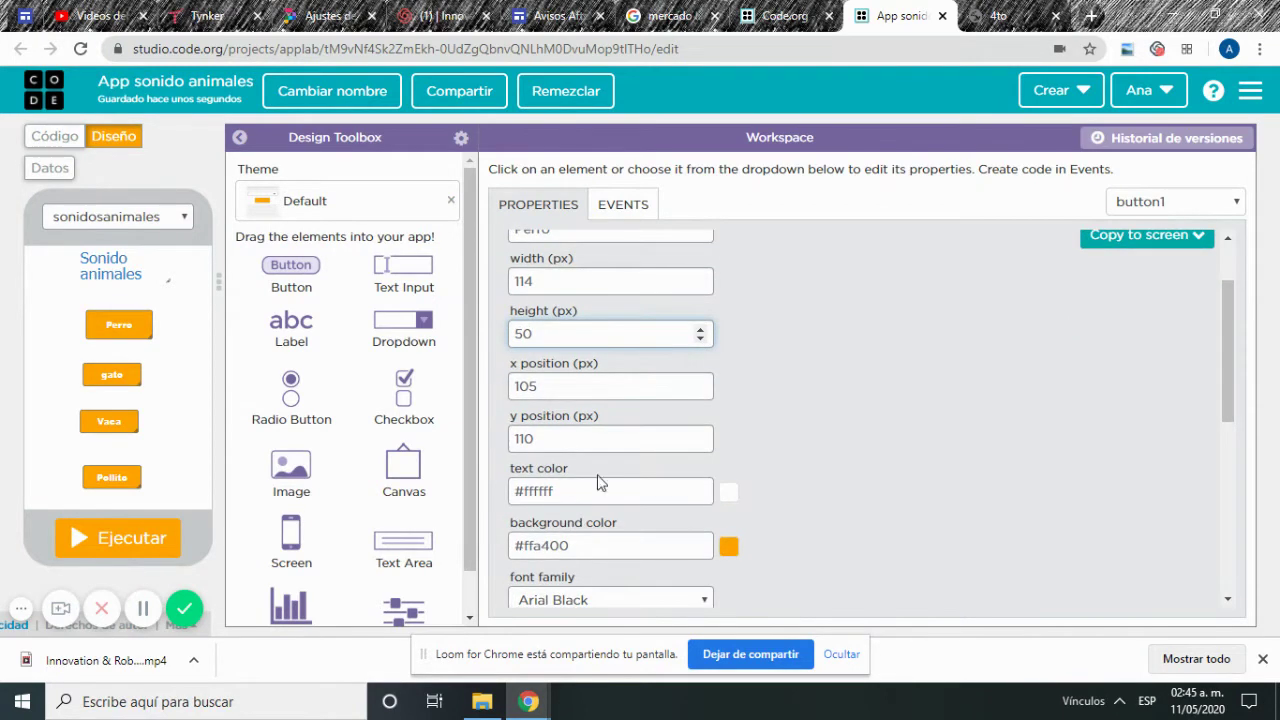
pyautogui.click(728, 550)
pyautogui.click(728, 550)
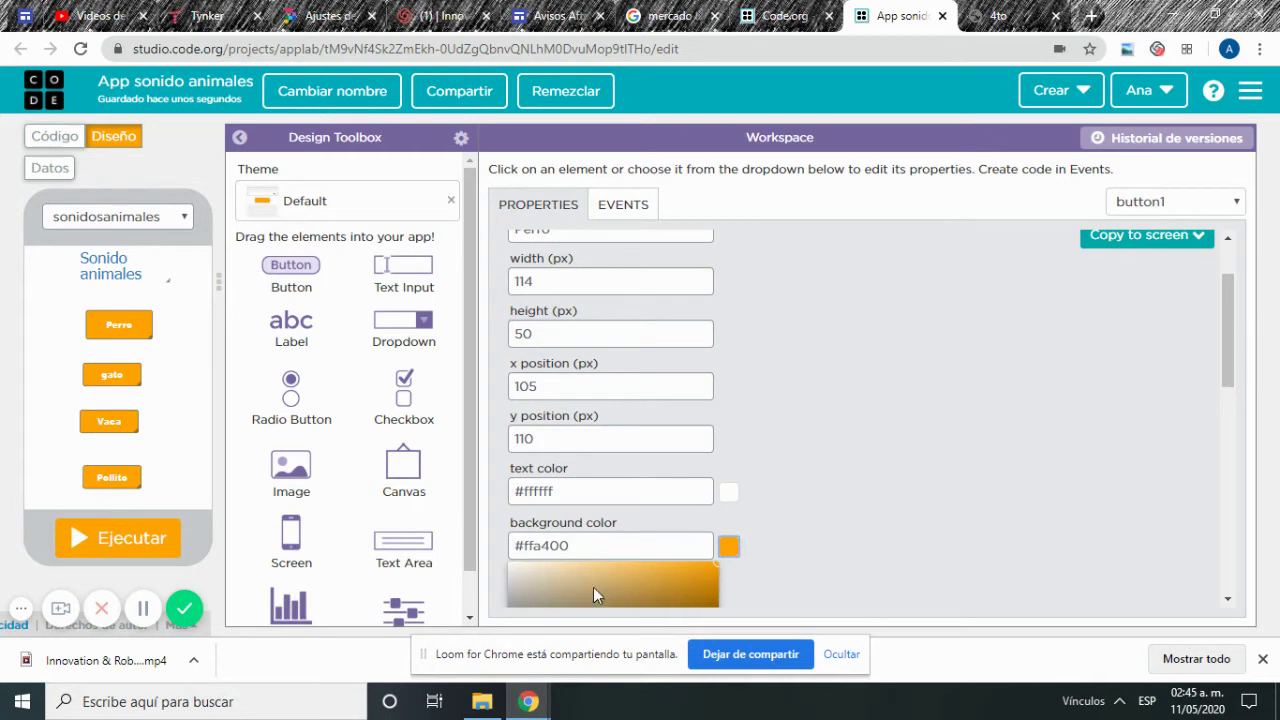
pyautogui.click(556, 577)
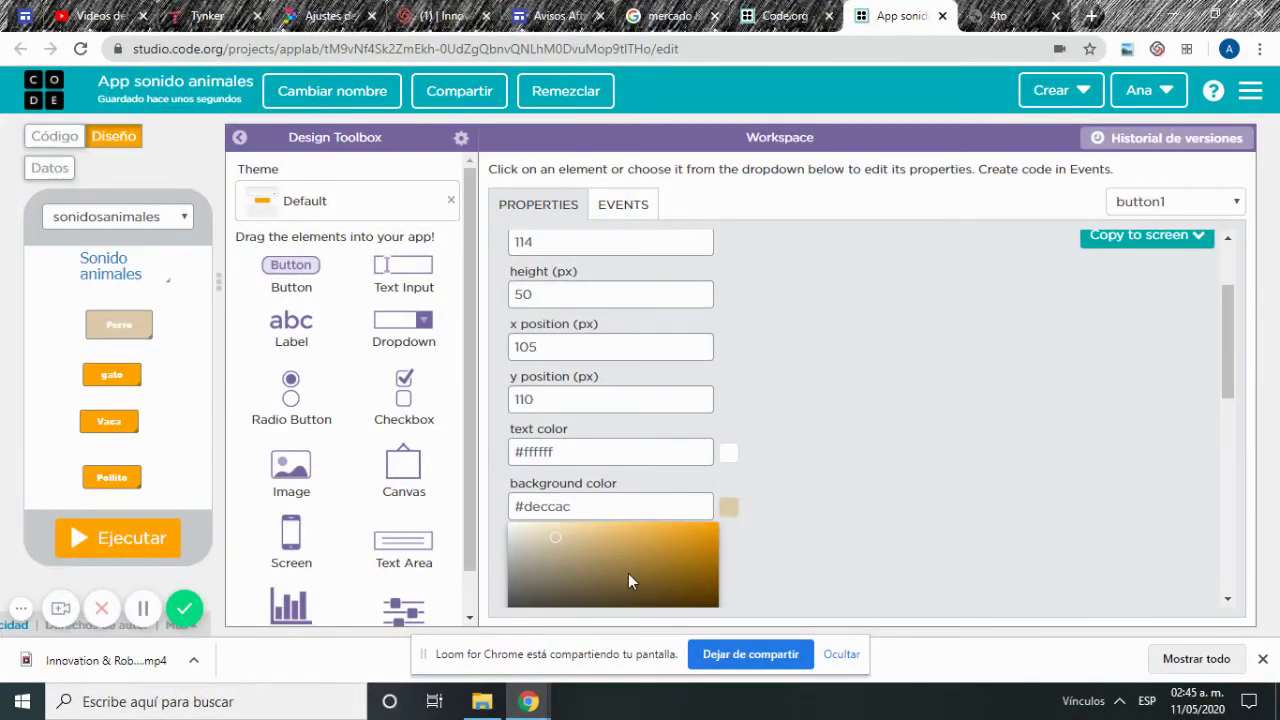
pyautogui.click(633, 572)
pyautogui.click(707, 552)
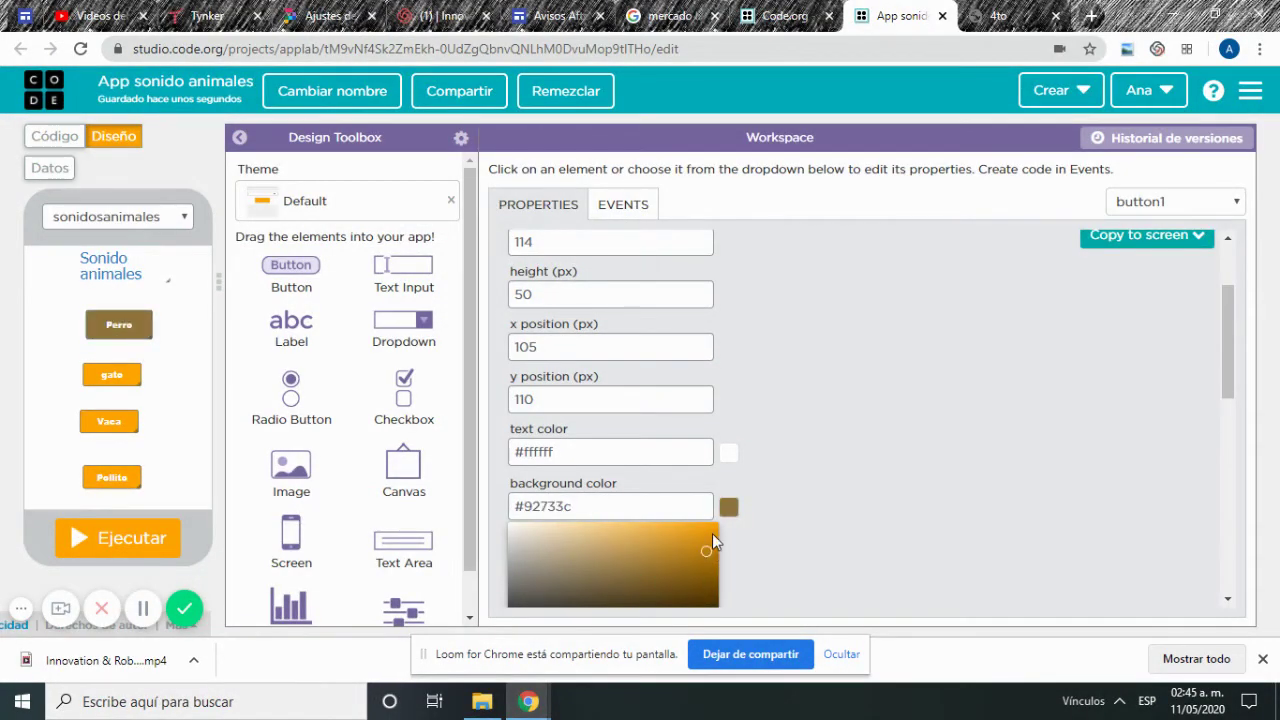
# - Change the Perro button's text color to blue #0720ce
pyautogui.click(621, 455)
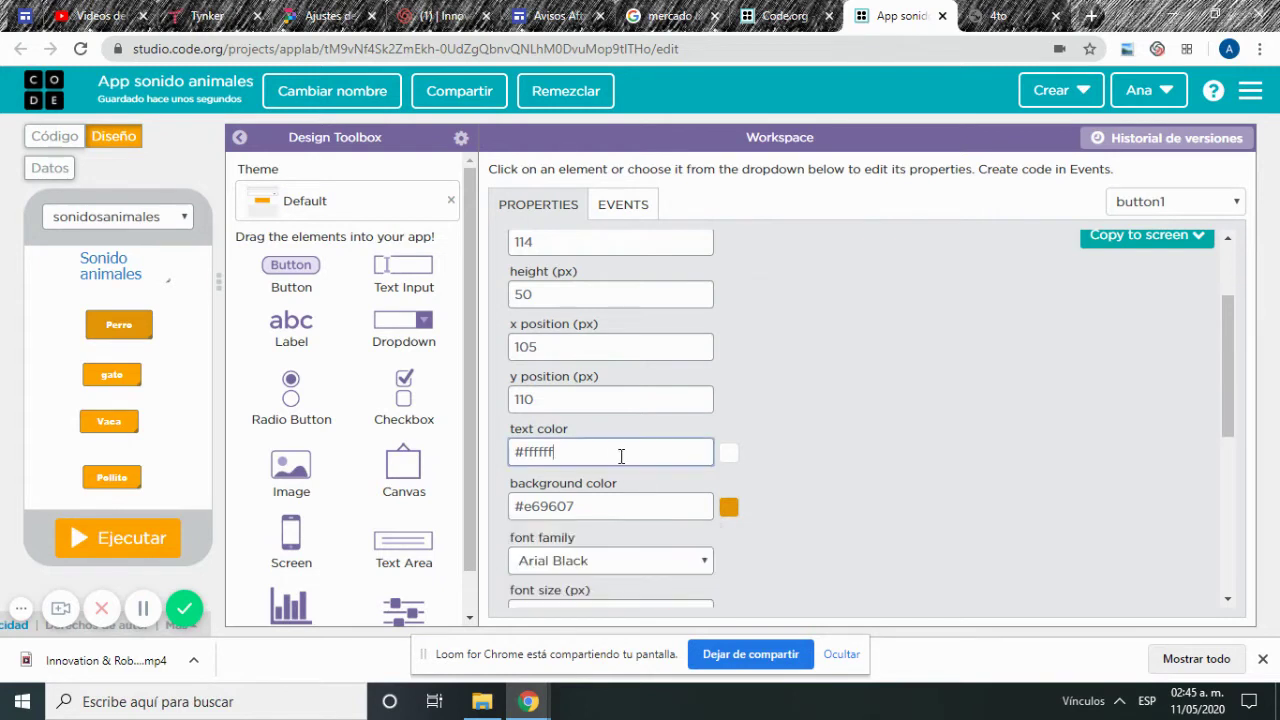
pyautogui.tripleClick(530, 452)
pyautogui.click(730, 456)
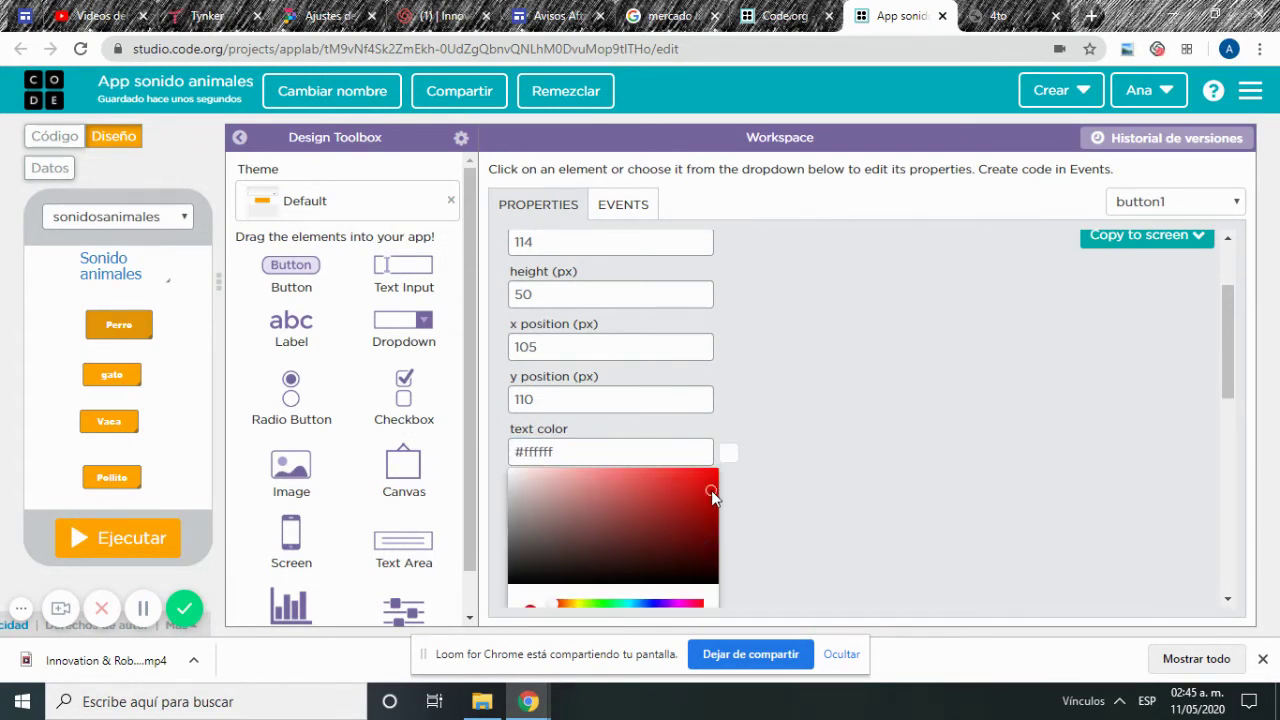
pyautogui.click(711, 490)
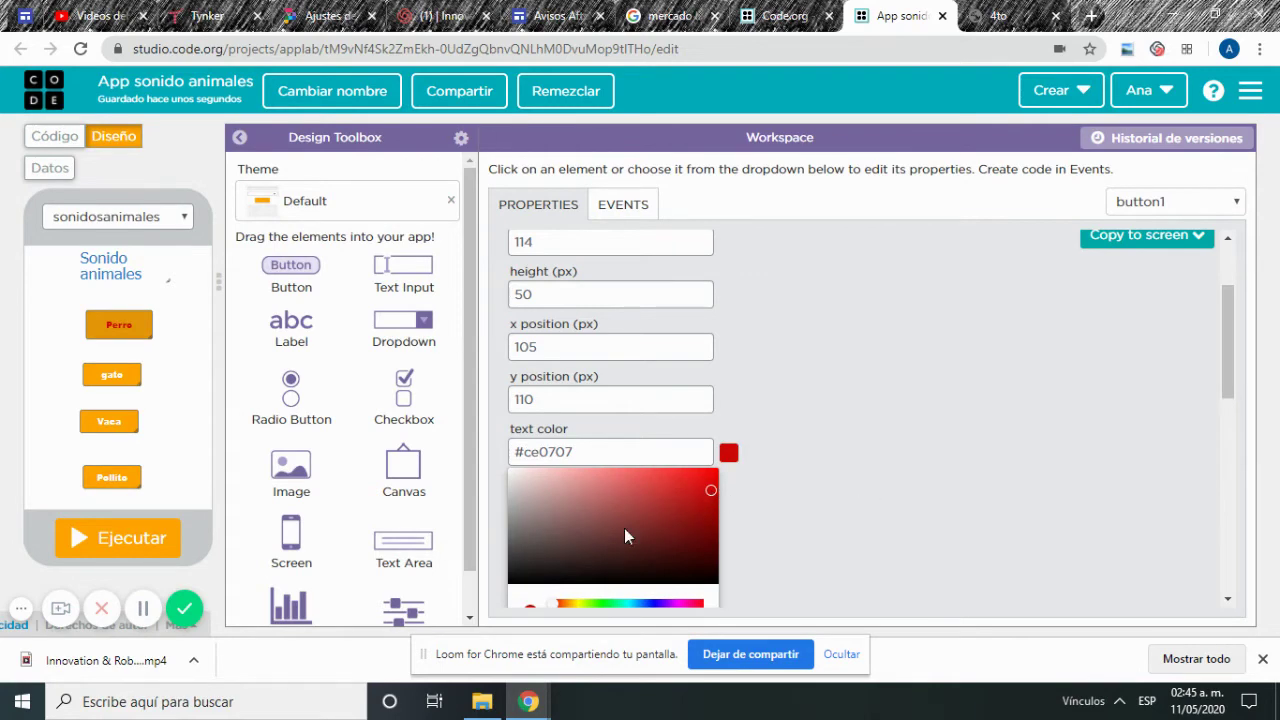
pyautogui.click(682, 604)
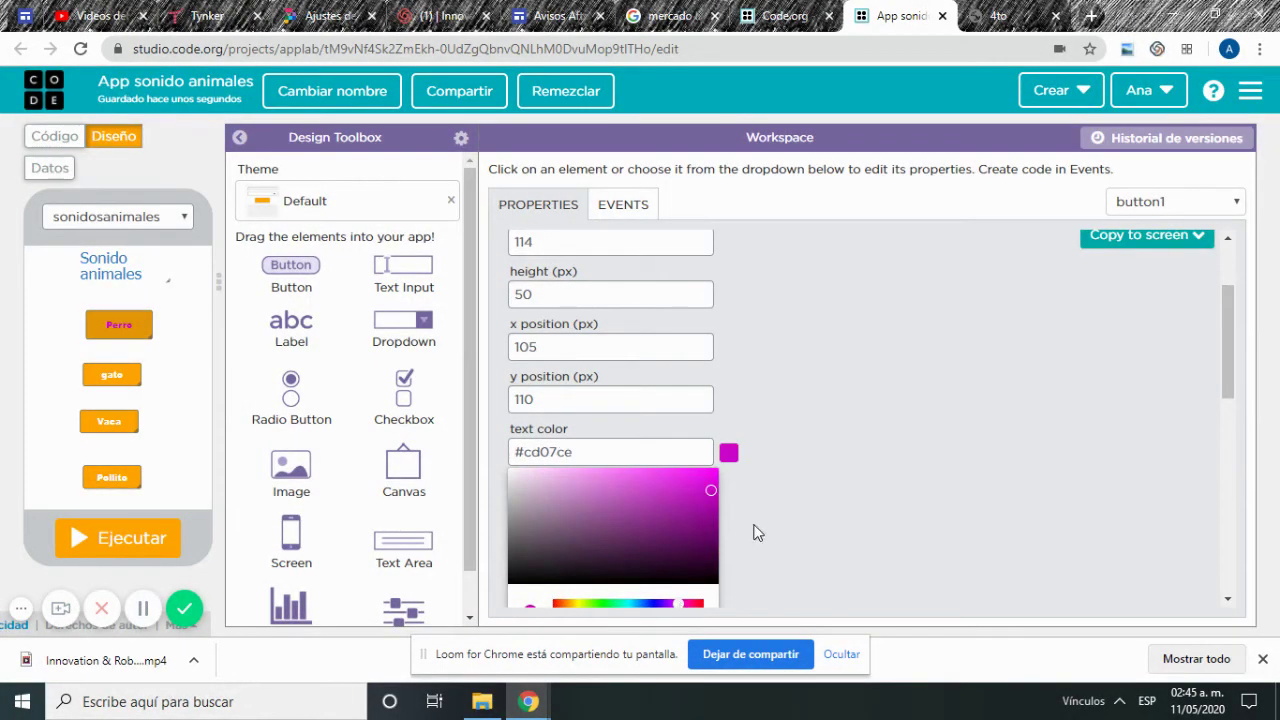
pyautogui.click(650, 604)
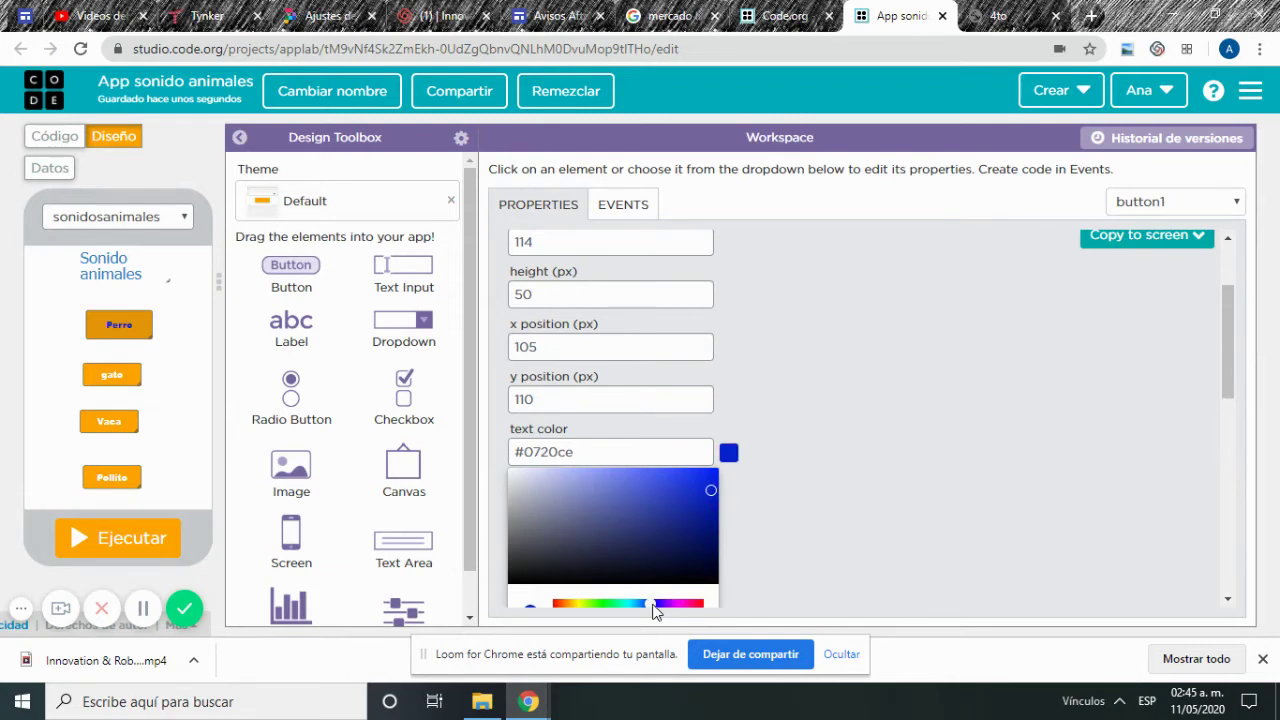
pyautogui.click(808, 549)
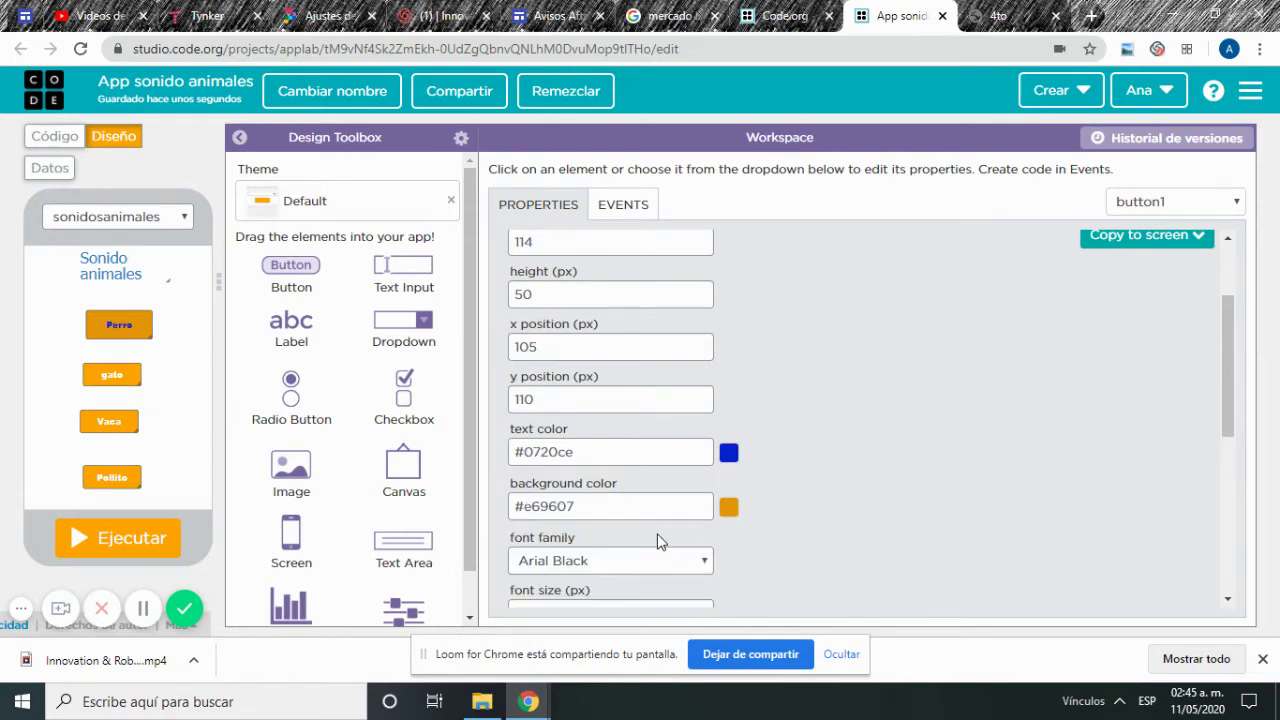
# - Set the Perro button's font family to Tahoma
pyautogui.scroll(-1, 657, 537)
pyautogui.click(702, 472)
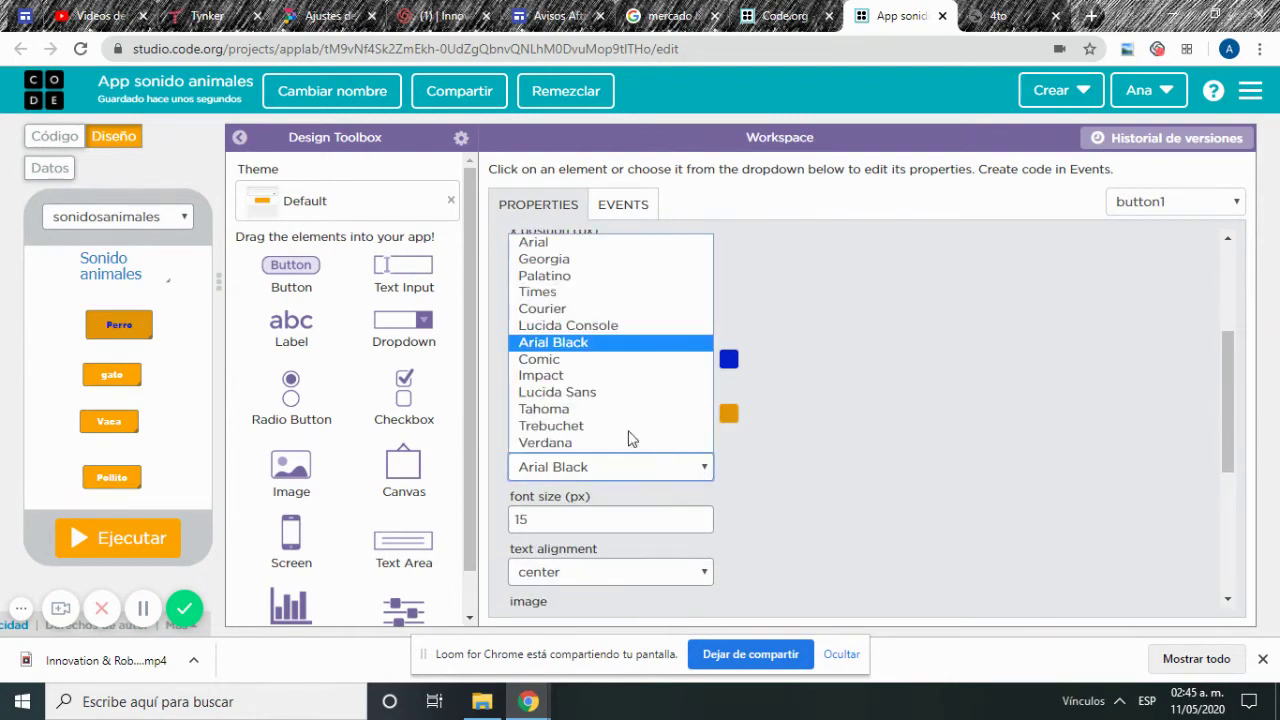
pyautogui.click(573, 408)
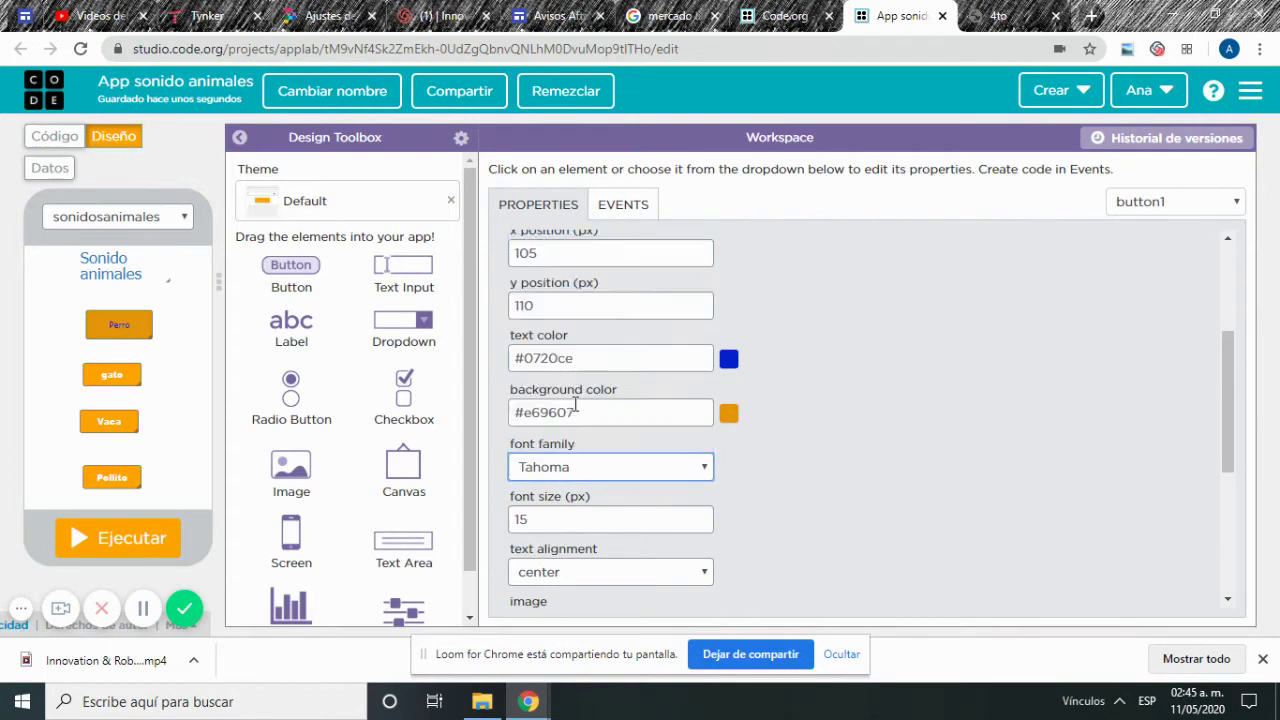
# - Increase the Perro button's font size to 32 px
pyautogui.scroll(-1, 690, 497)
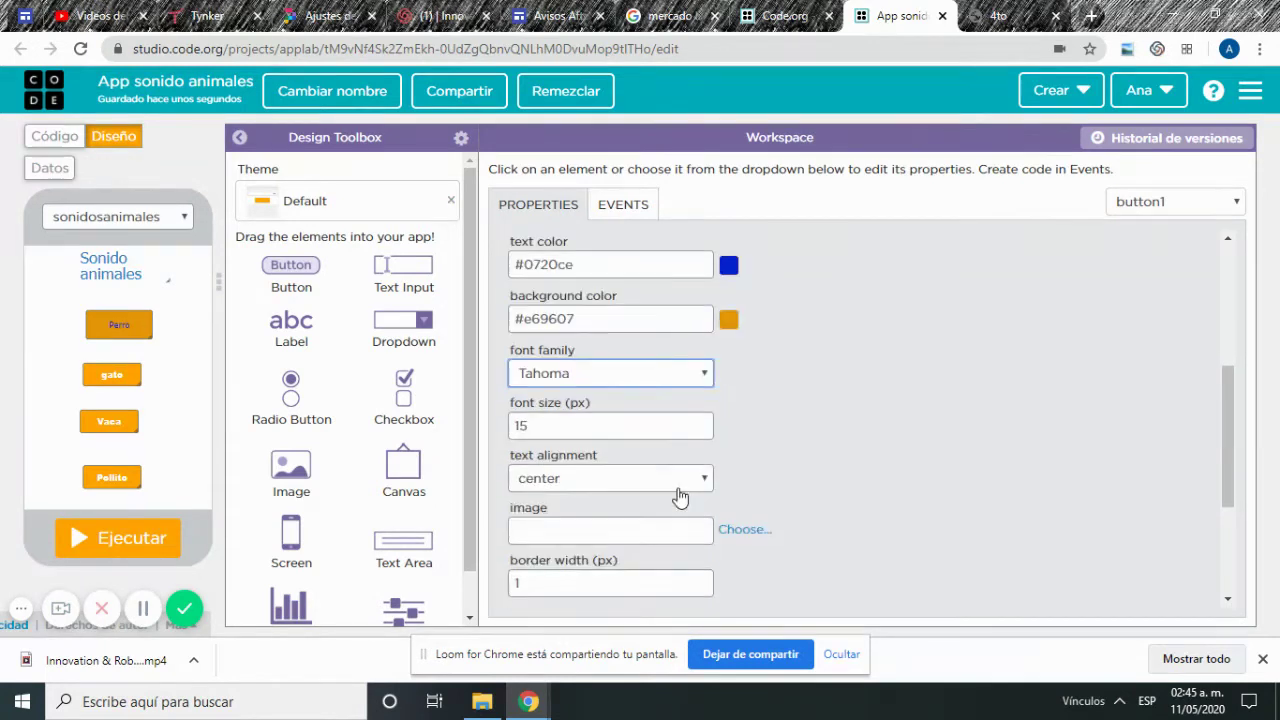
pyautogui.click(699, 427)
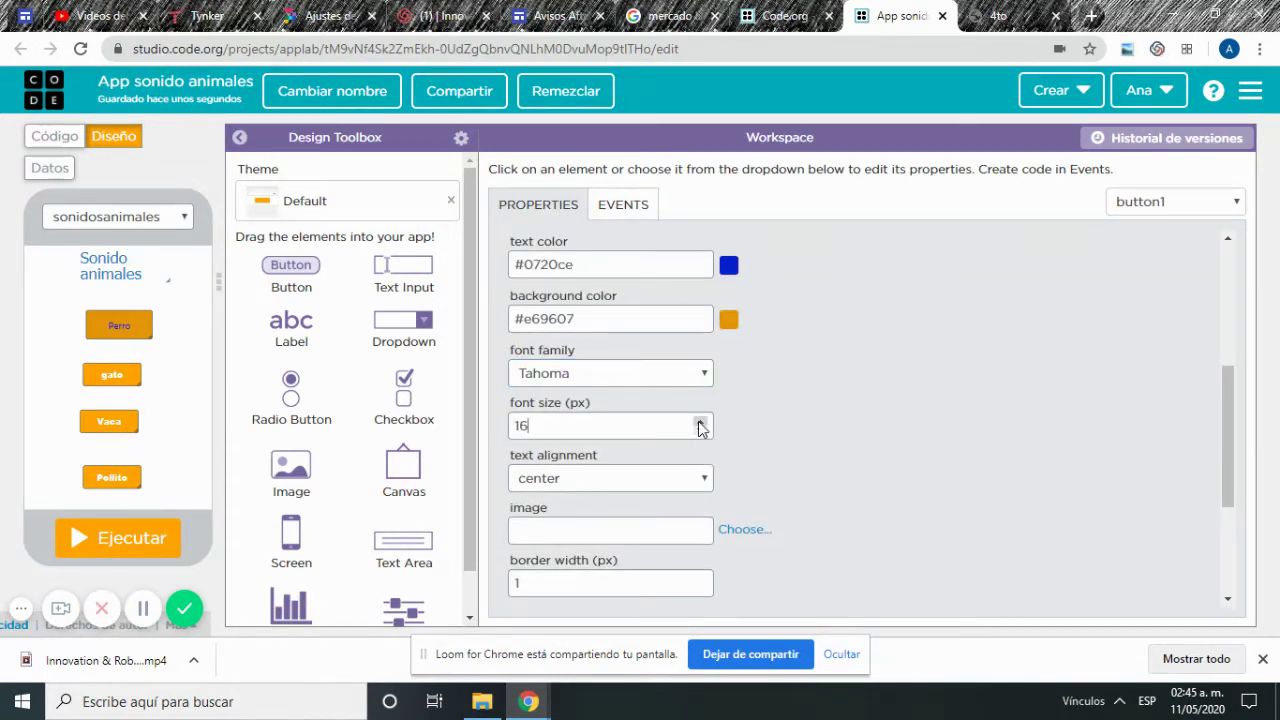
pyautogui.click(699, 422)
pyautogui.click(699, 422)
pyautogui.click(699, 422)
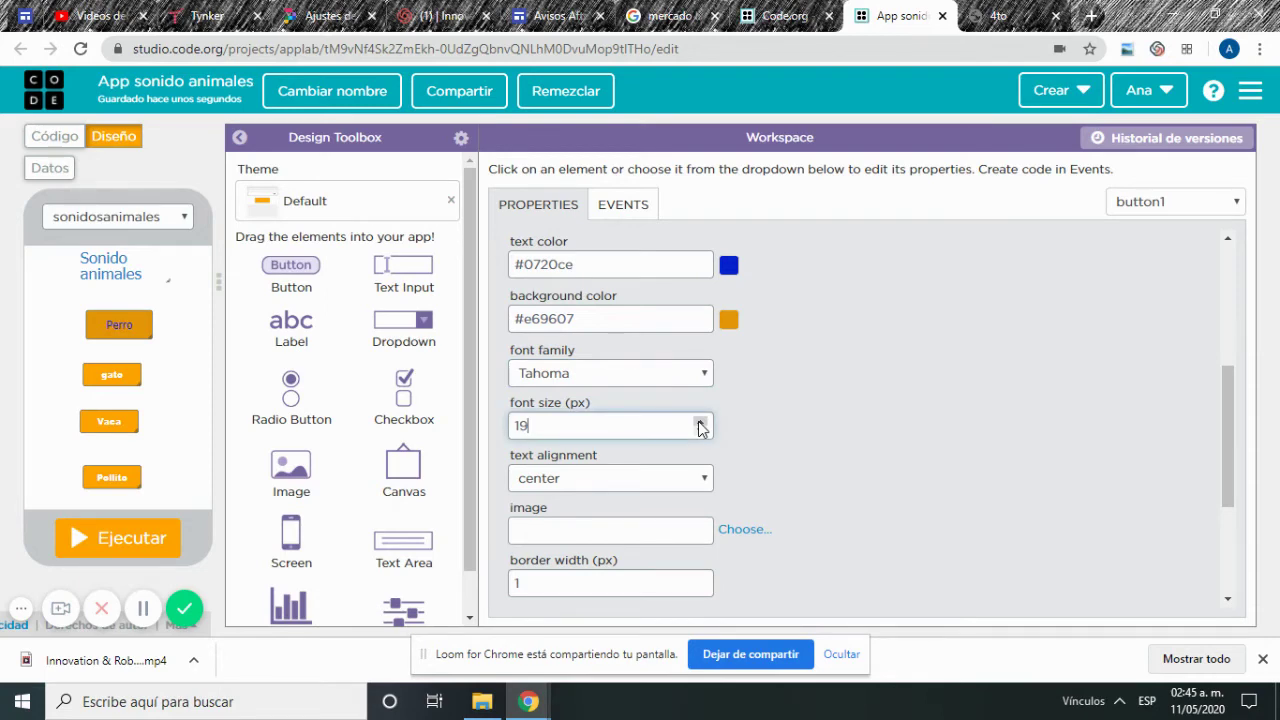
pyautogui.click(699, 422)
pyautogui.click(700, 422)
# - Try left alignment for the Perro button's text and set it to right alignment
pyautogui.click(704, 484)
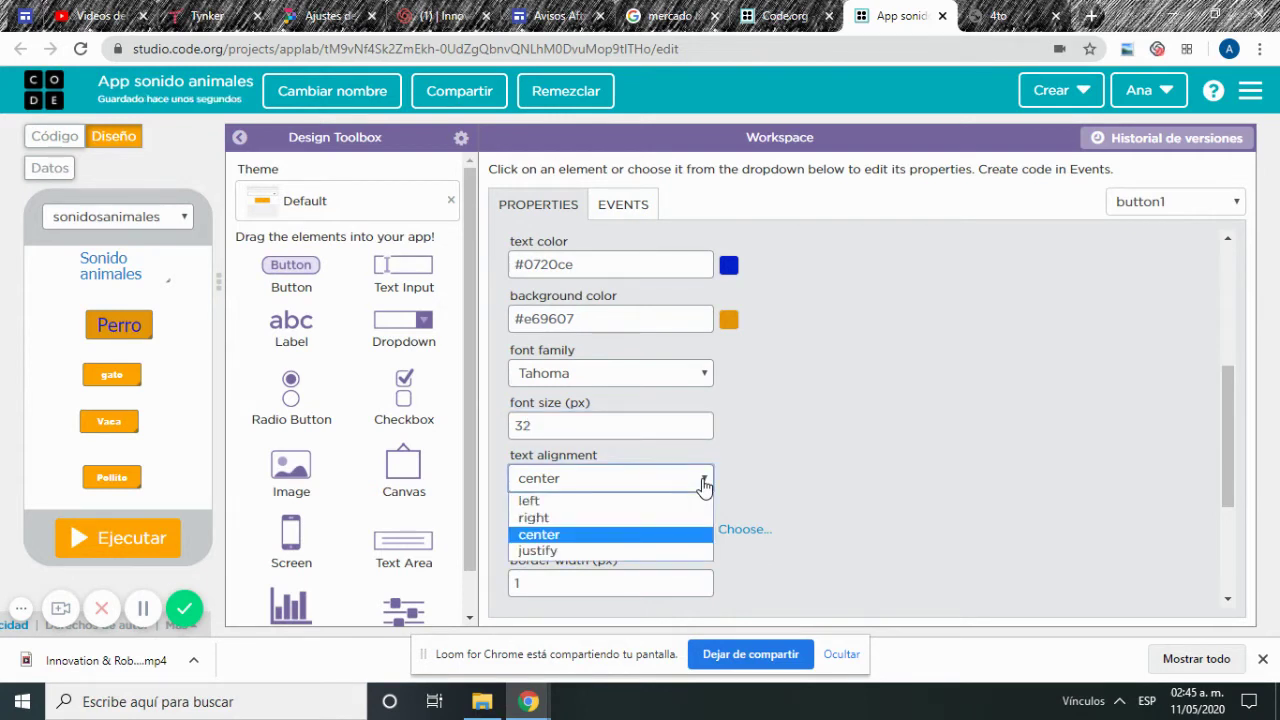
pyautogui.click(548, 507)
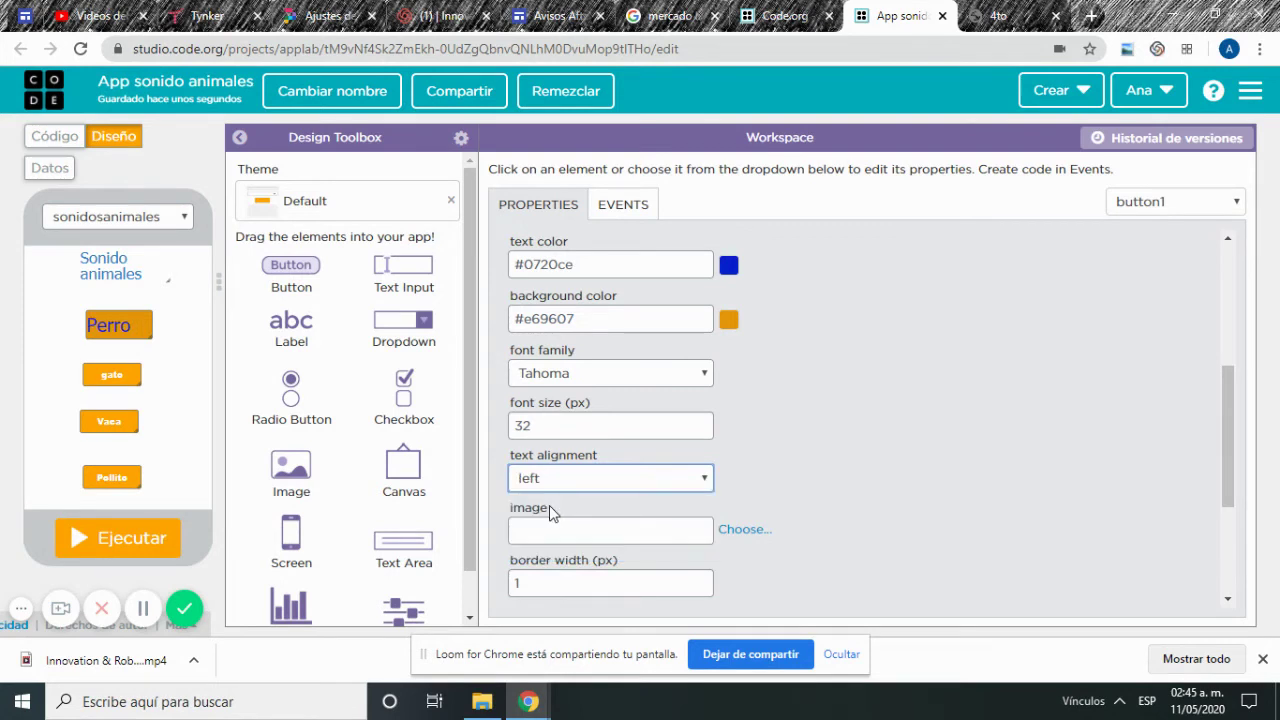
pyautogui.click(695, 485)
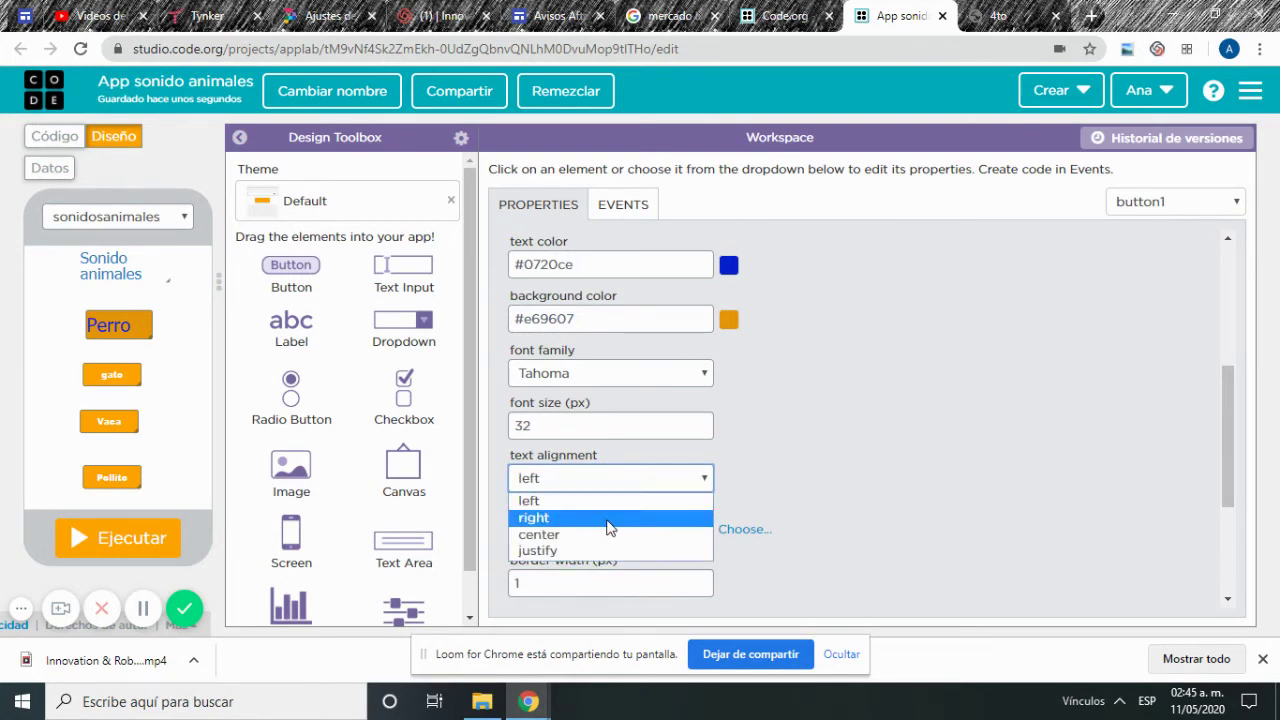
pyautogui.click(612, 522)
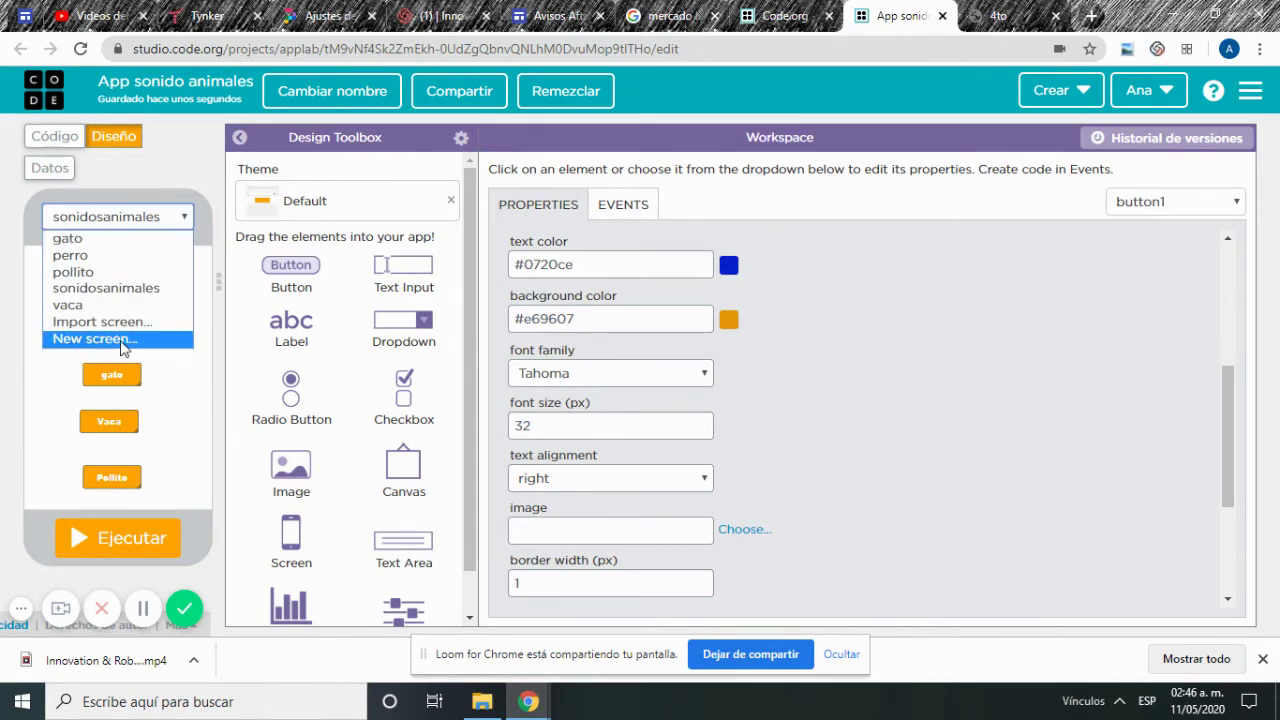
# - Review the background images of the gato, perro, pollito and vaca screens and return to the code view
pyautogui.click(90, 242)
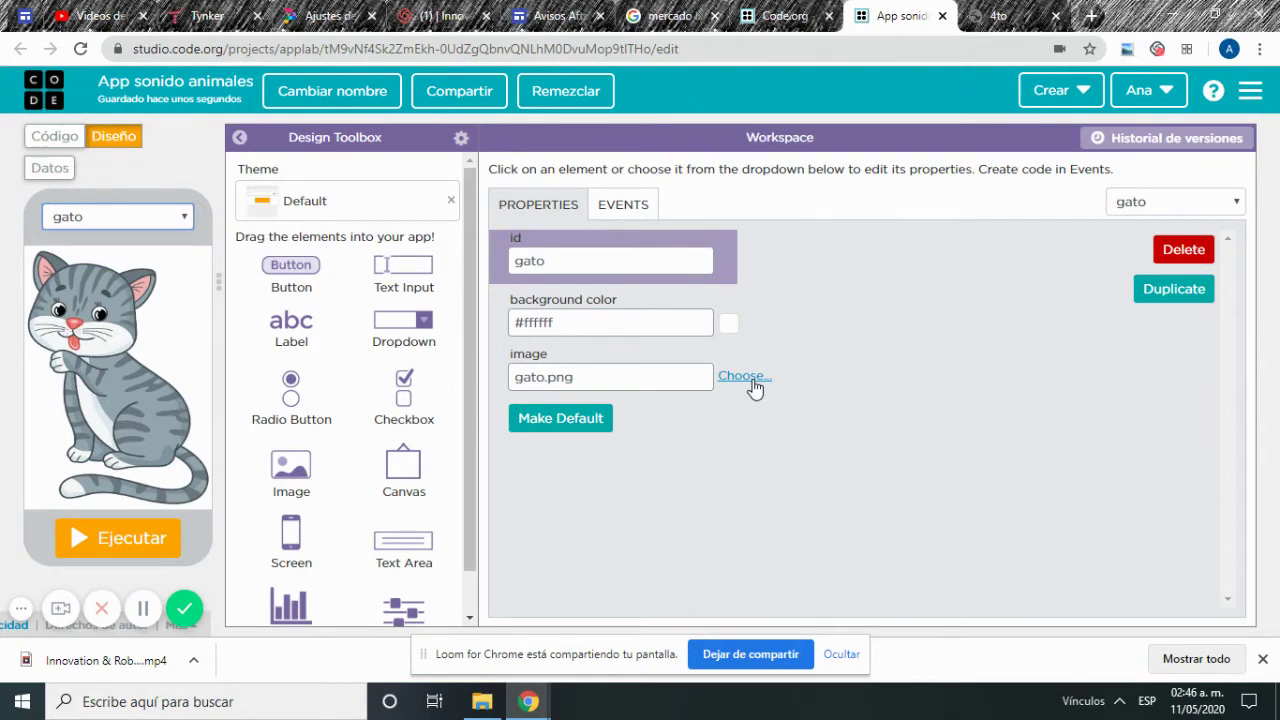
pyautogui.click(186, 218)
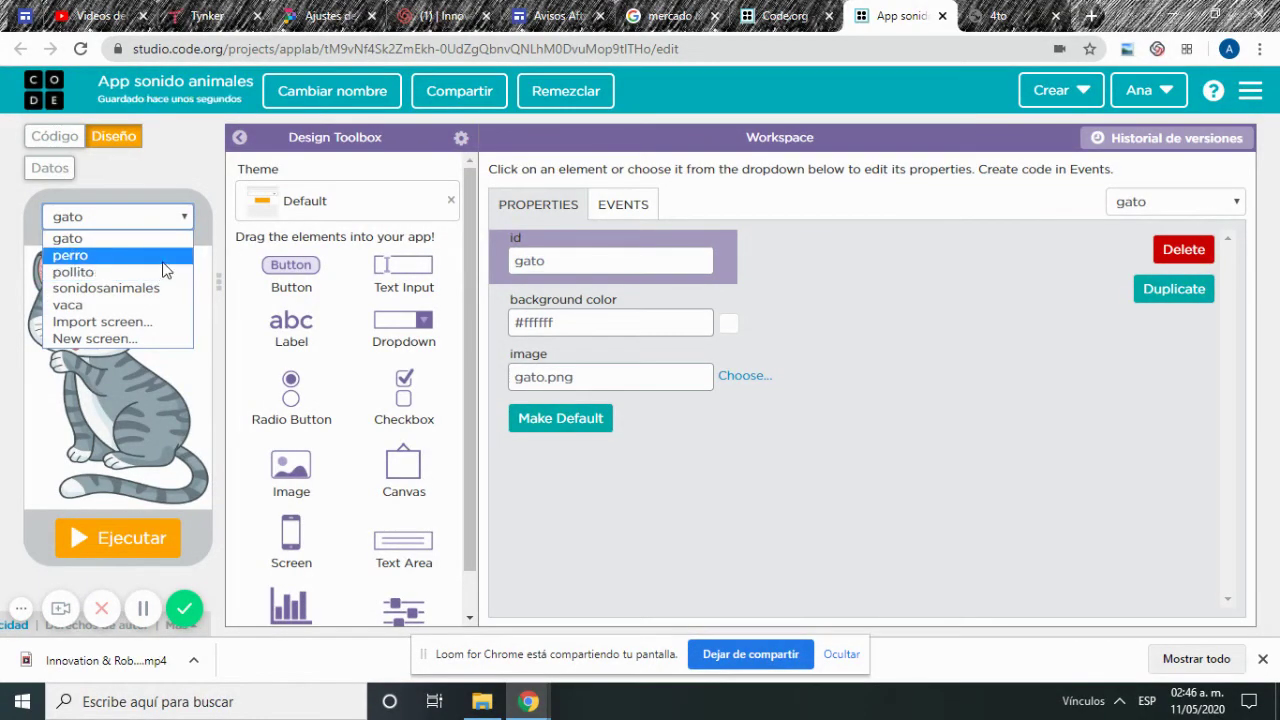
pyautogui.click(164, 258)
pyautogui.click(177, 226)
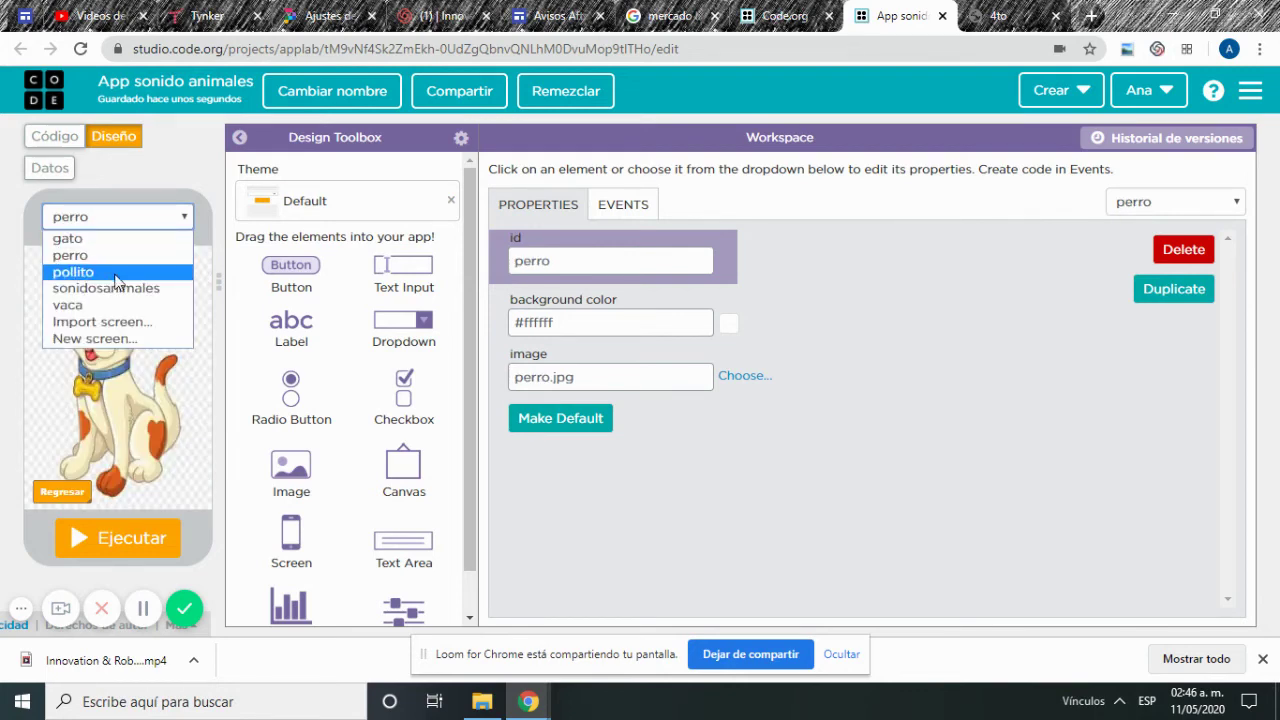
pyautogui.click(117, 274)
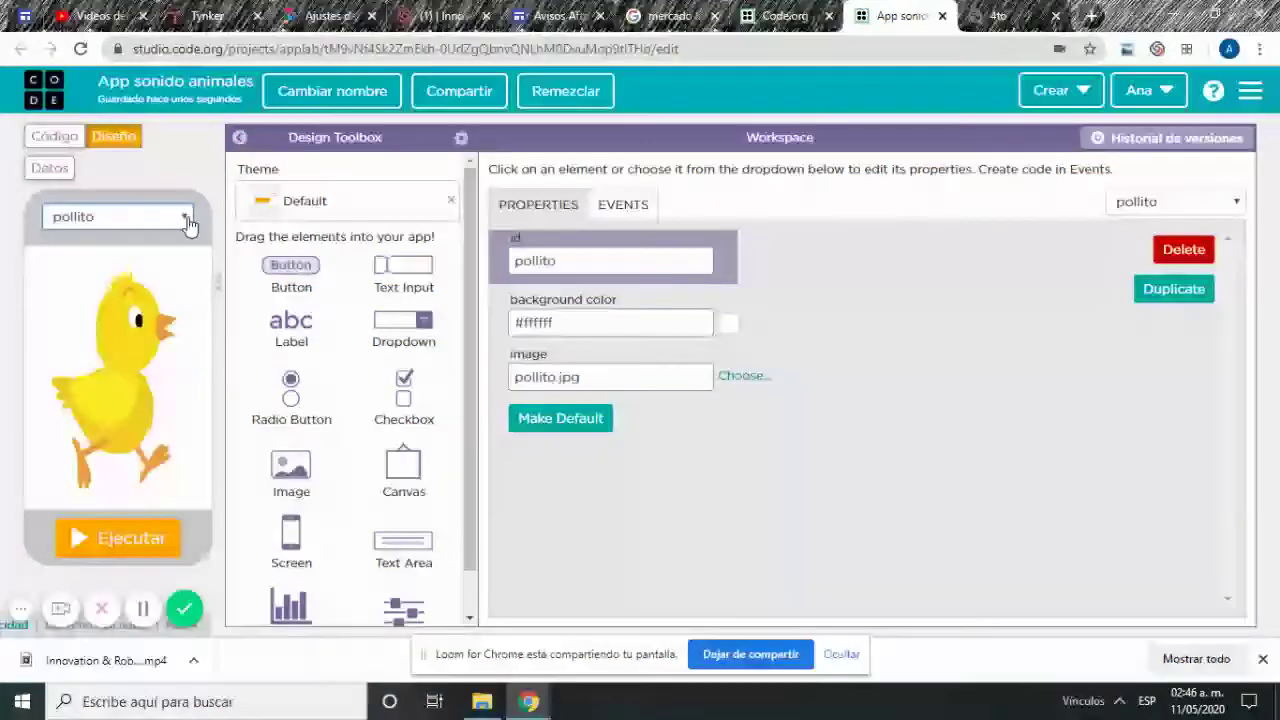
pyautogui.click(186, 222)
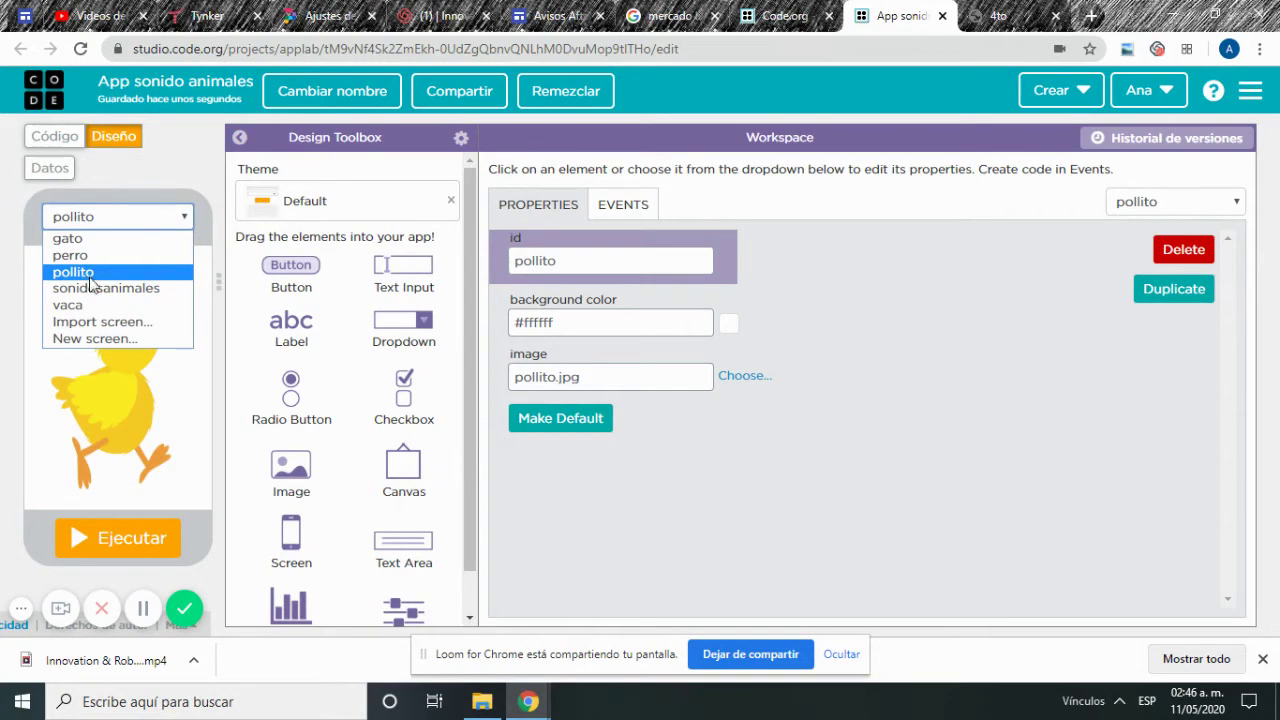
pyautogui.click(80, 273)
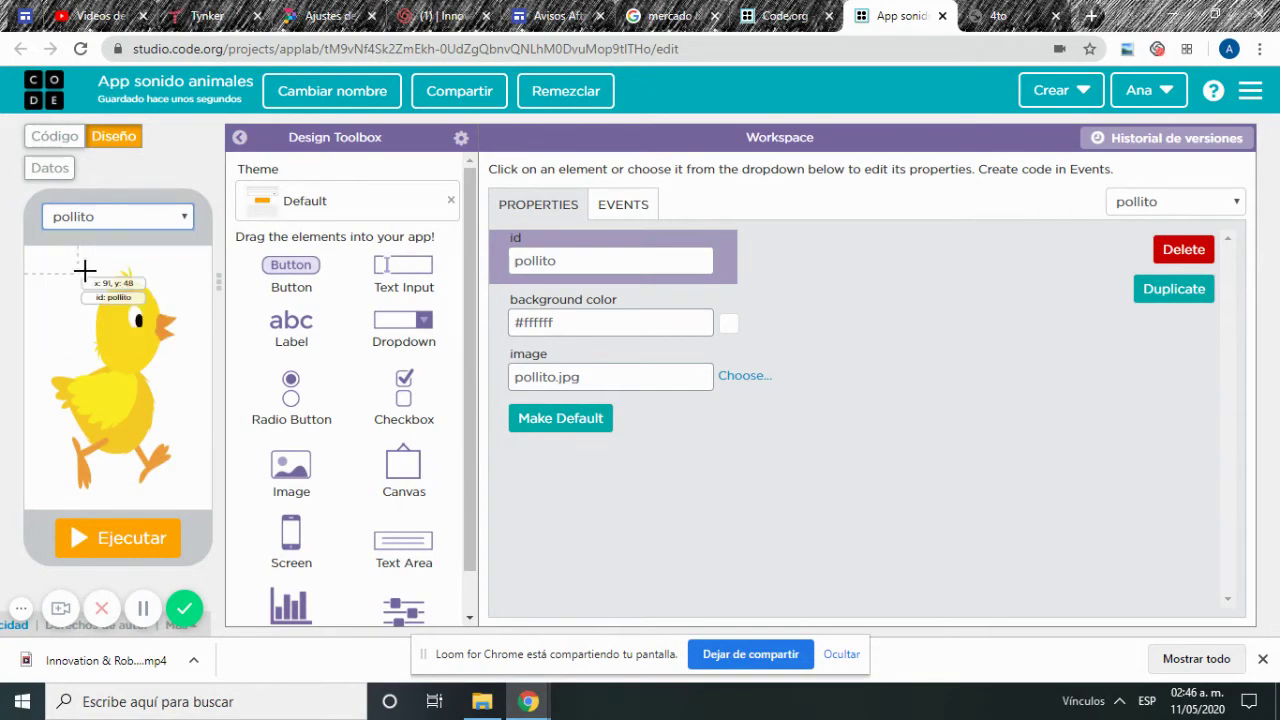
pyautogui.click(182, 220)
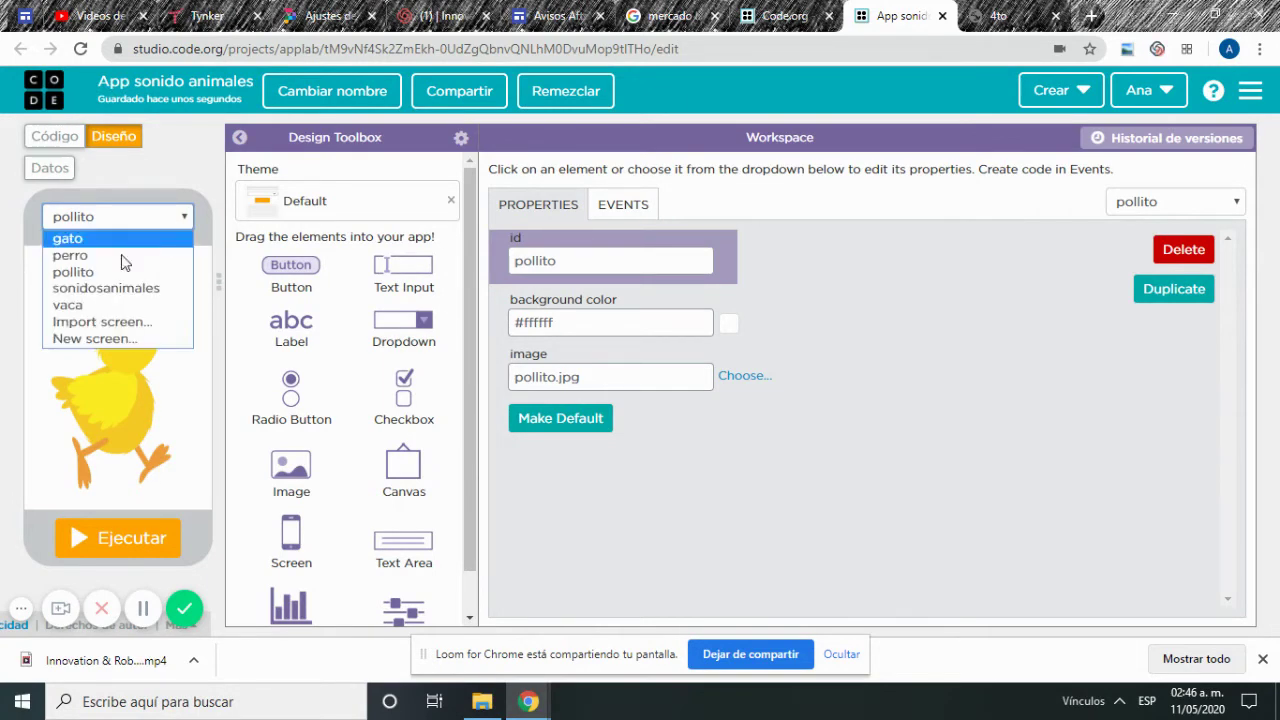
pyautogui.click(113, 310)
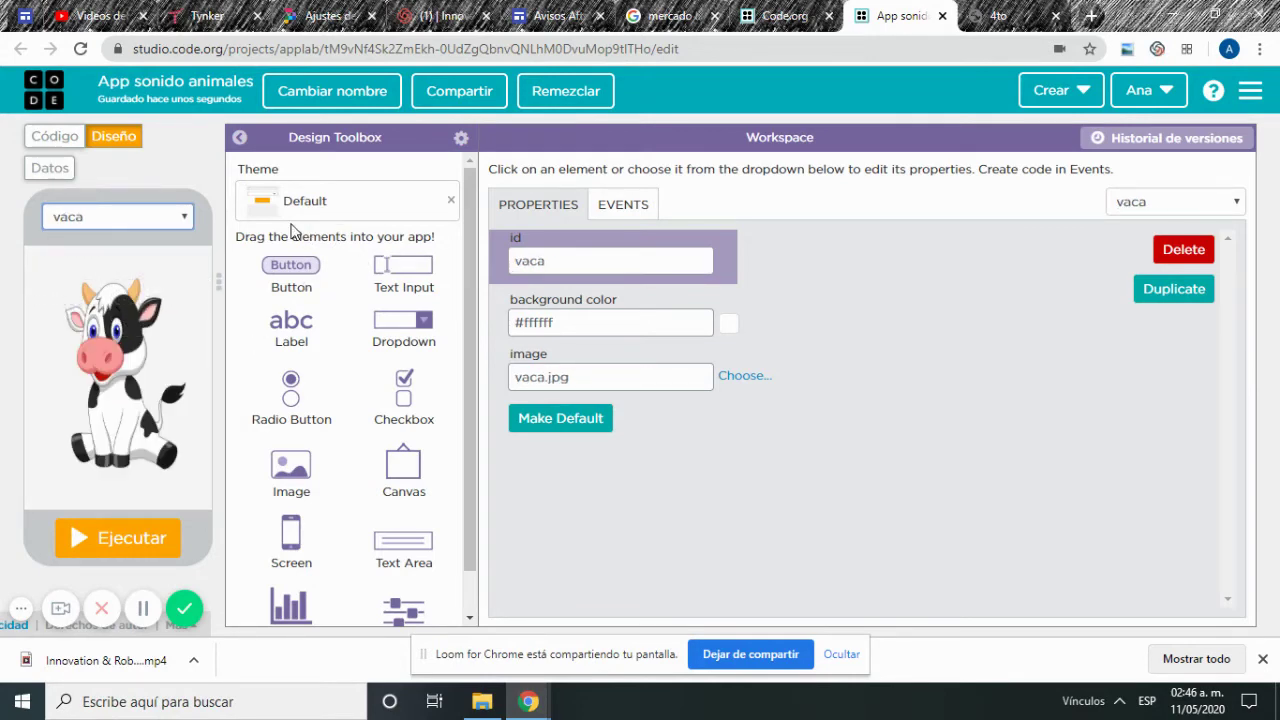
pyautogui.click(55, 141)
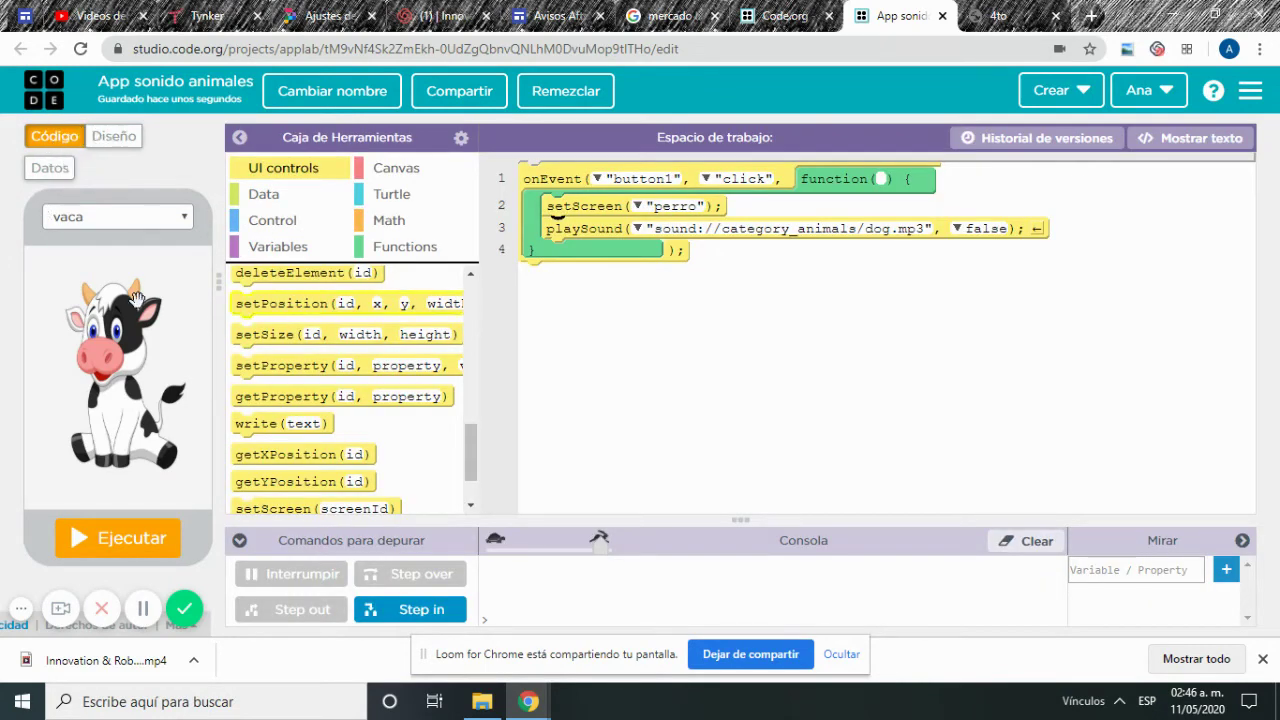
# - Preview the pollito screen and return the app preview to the sonidosanimales menu screen
pyautogui.click(185, 218)
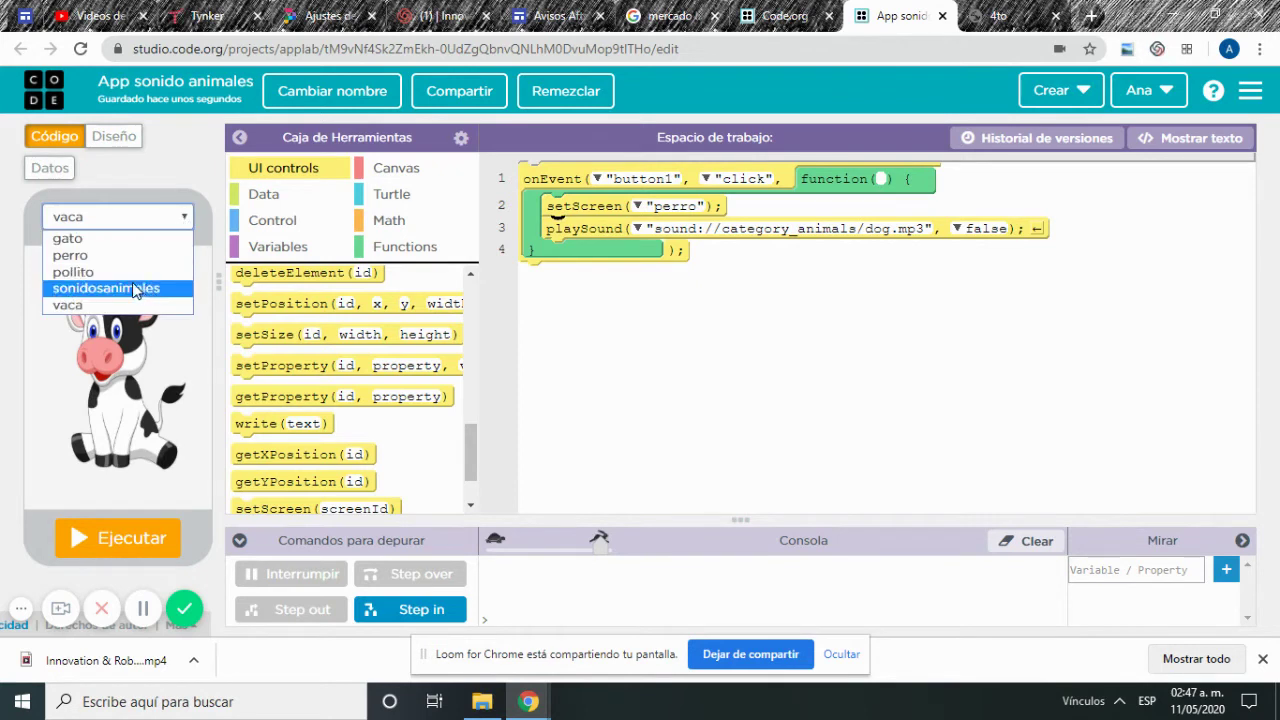
pyautogui.press('Return')
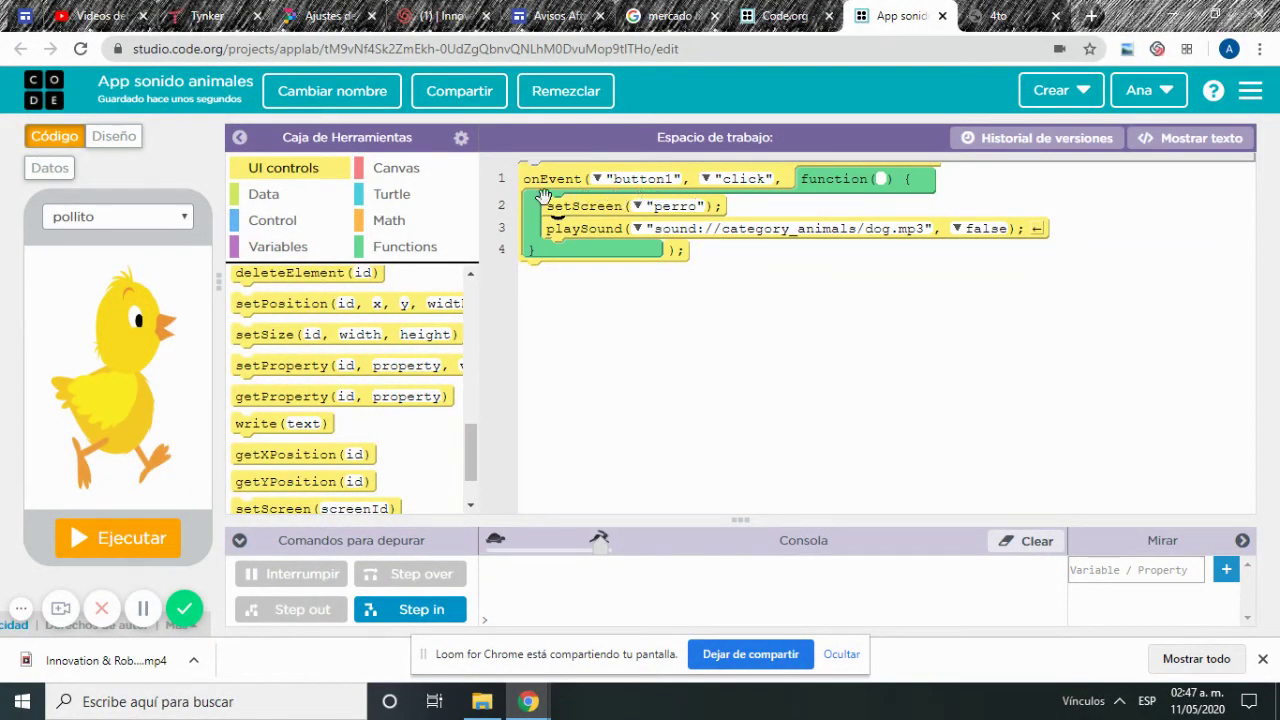
pyautogui.click(110, 216)
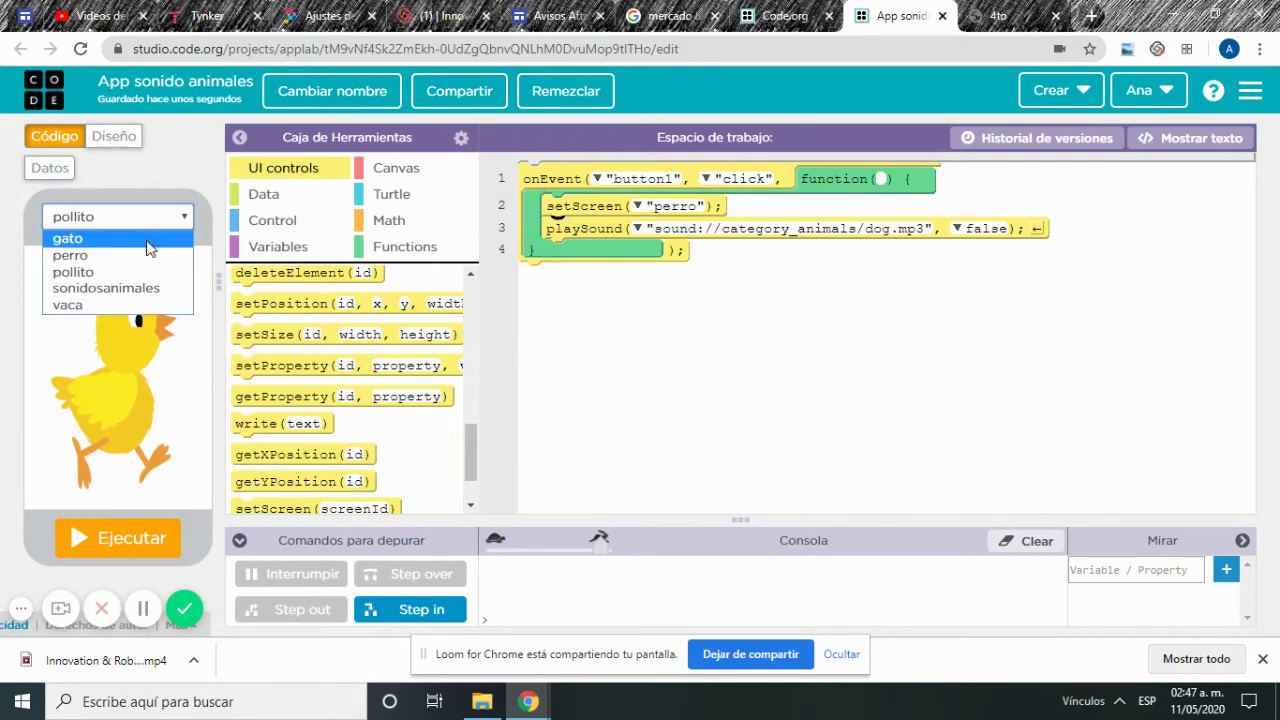
pyautogui.click(129, 292)
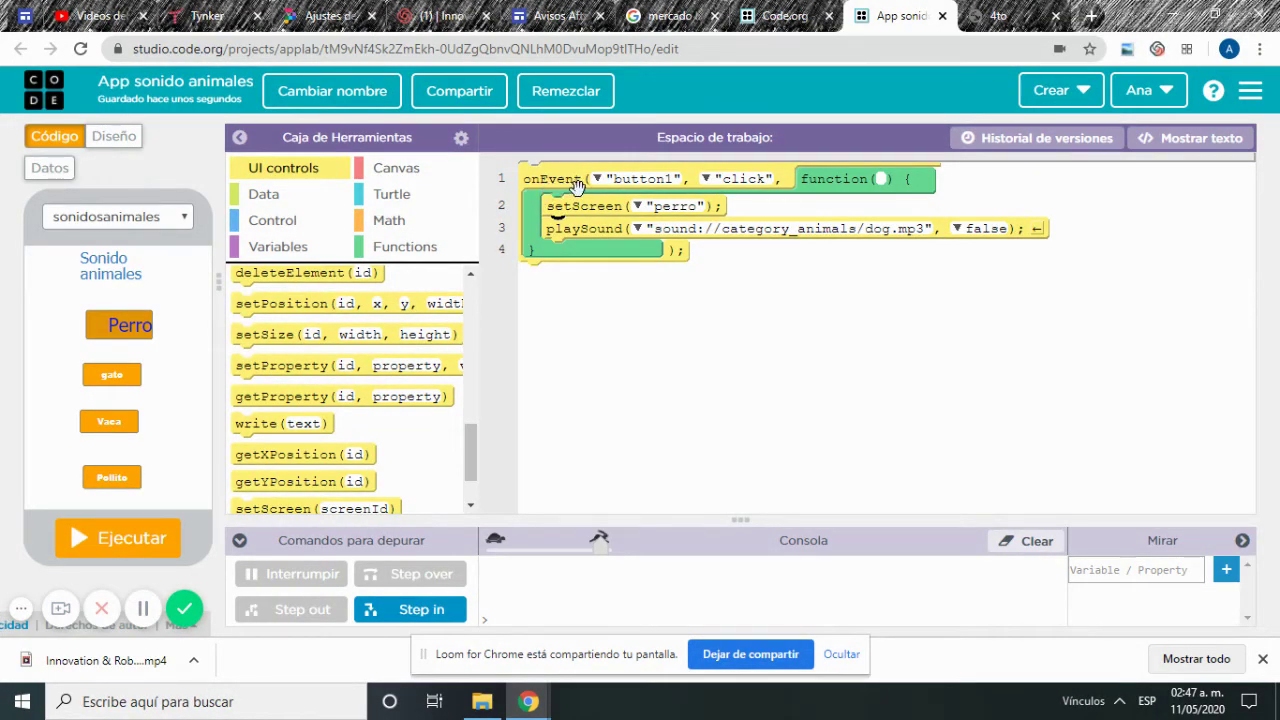
# - Add three empty onEvent click blocks in sequence below the button1 event in the workspace
pyautogui.scroll(-1, 388, 370)
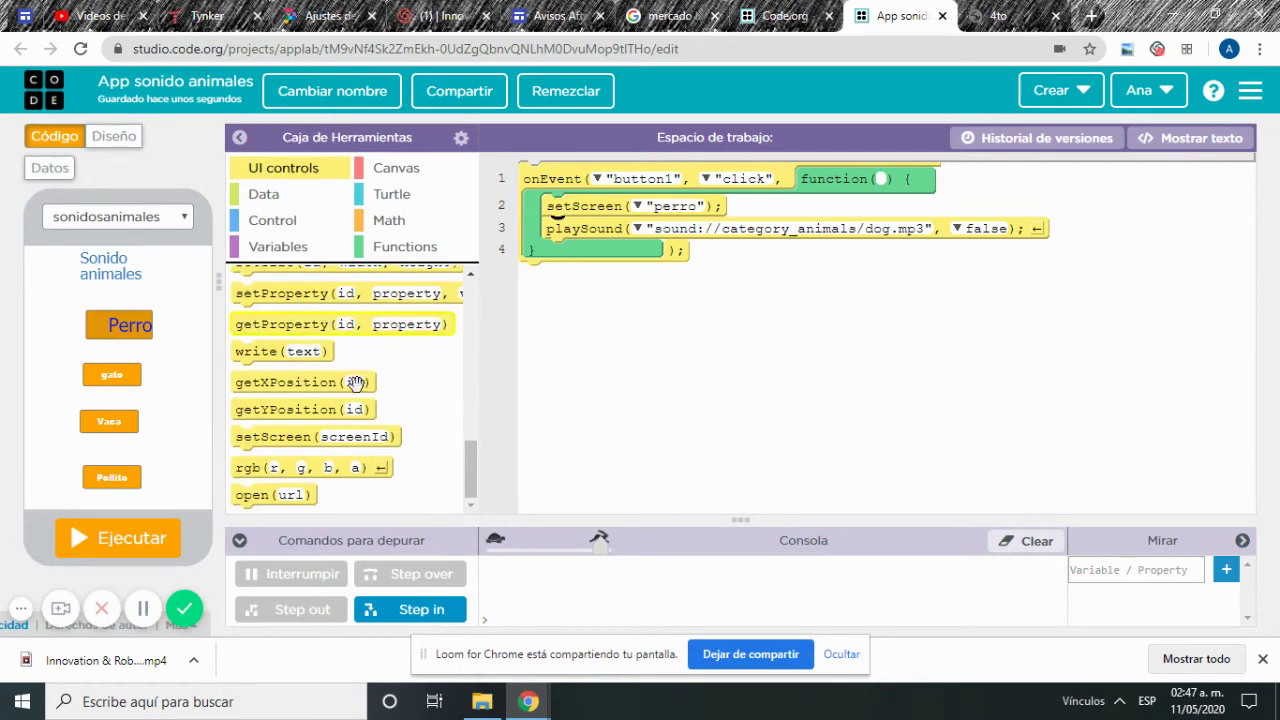
pyautogui.scroll(3, 358, 385)
pyautogui.moveTo(378, 435)
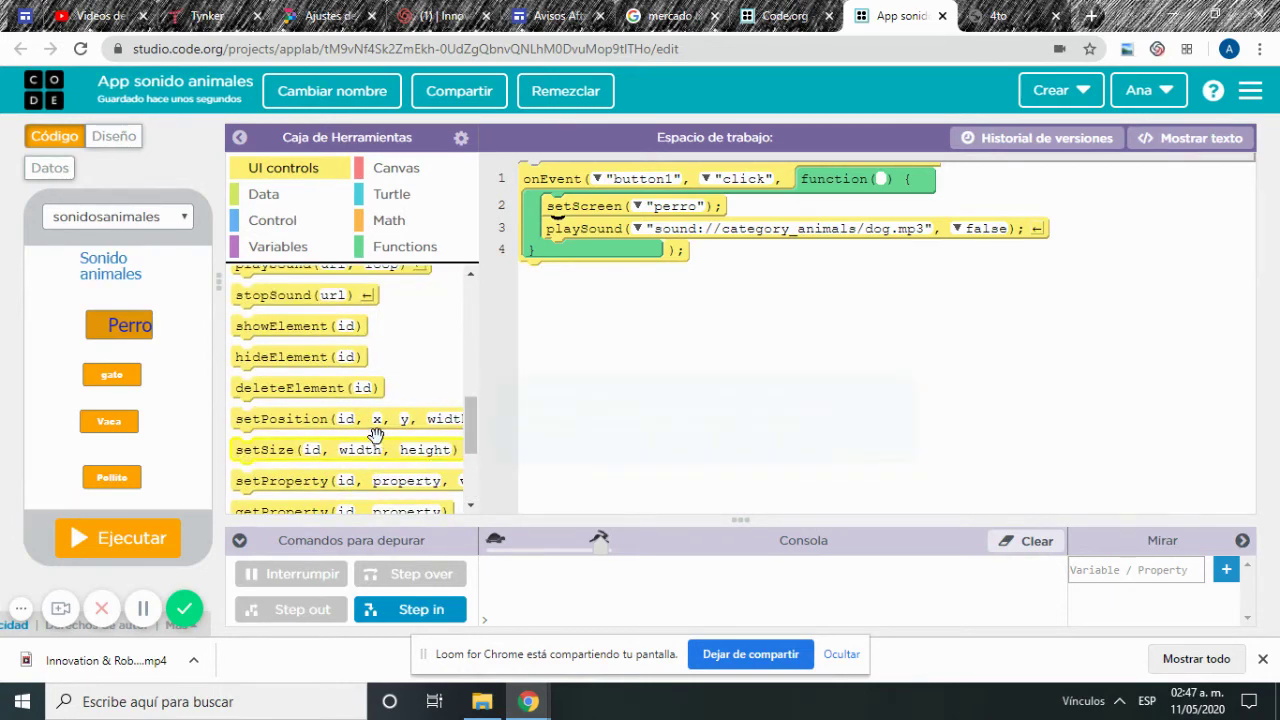
pyautogui.scroll(5, 418, 349)
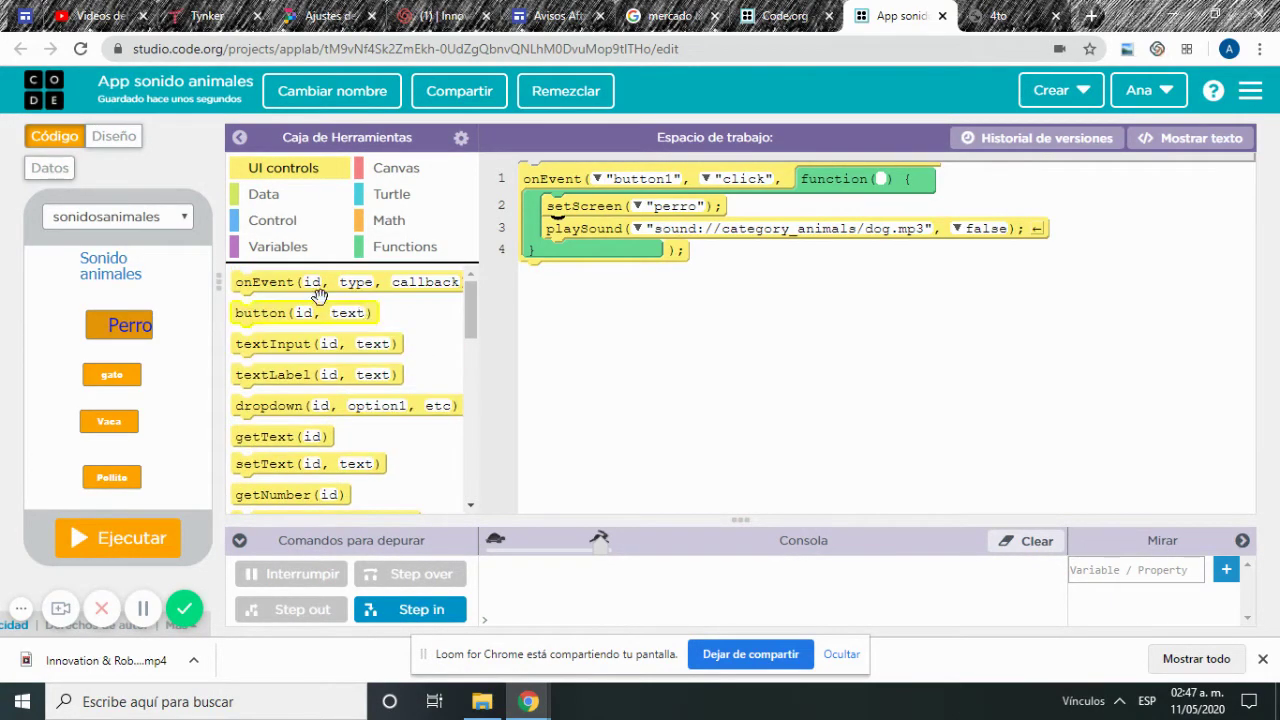
pyautogui.moveTo(252, 284)
pyautogui.moveTo(252, 283); pyautogui.dragTo(539, 273)
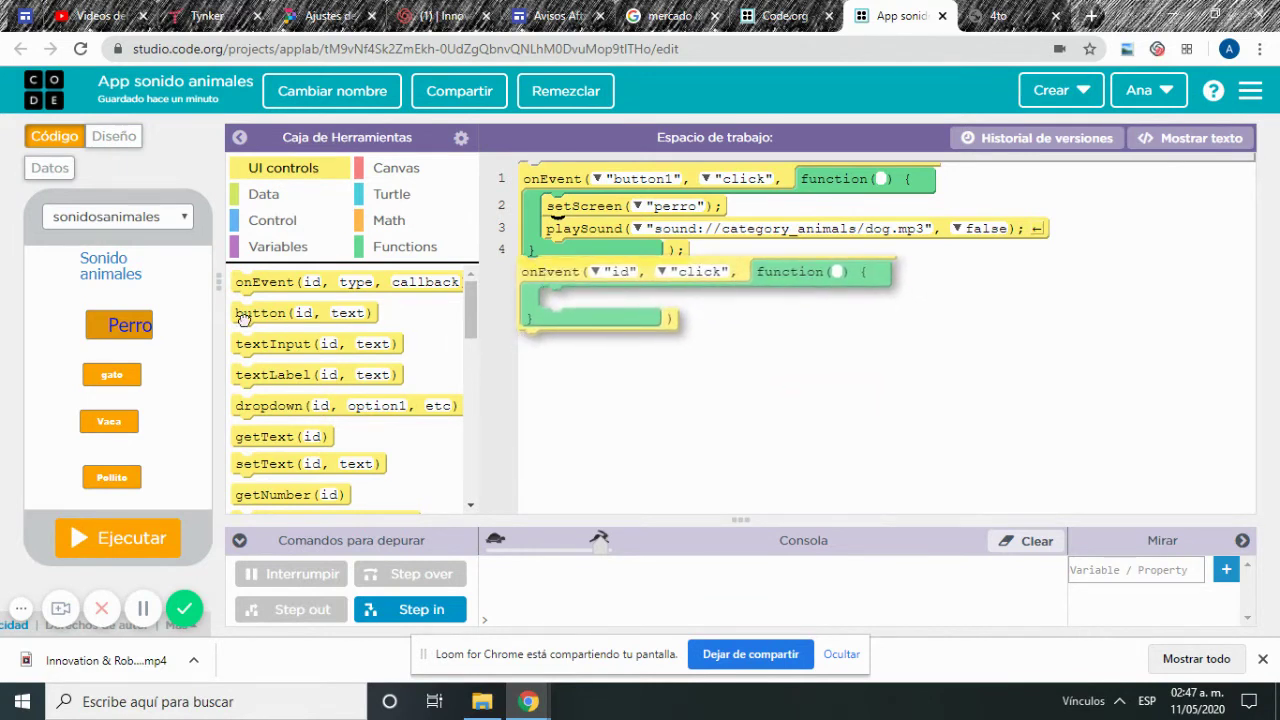
pyautogui.moveTo(515, 219); pyautogui.dragTo(566, 233)
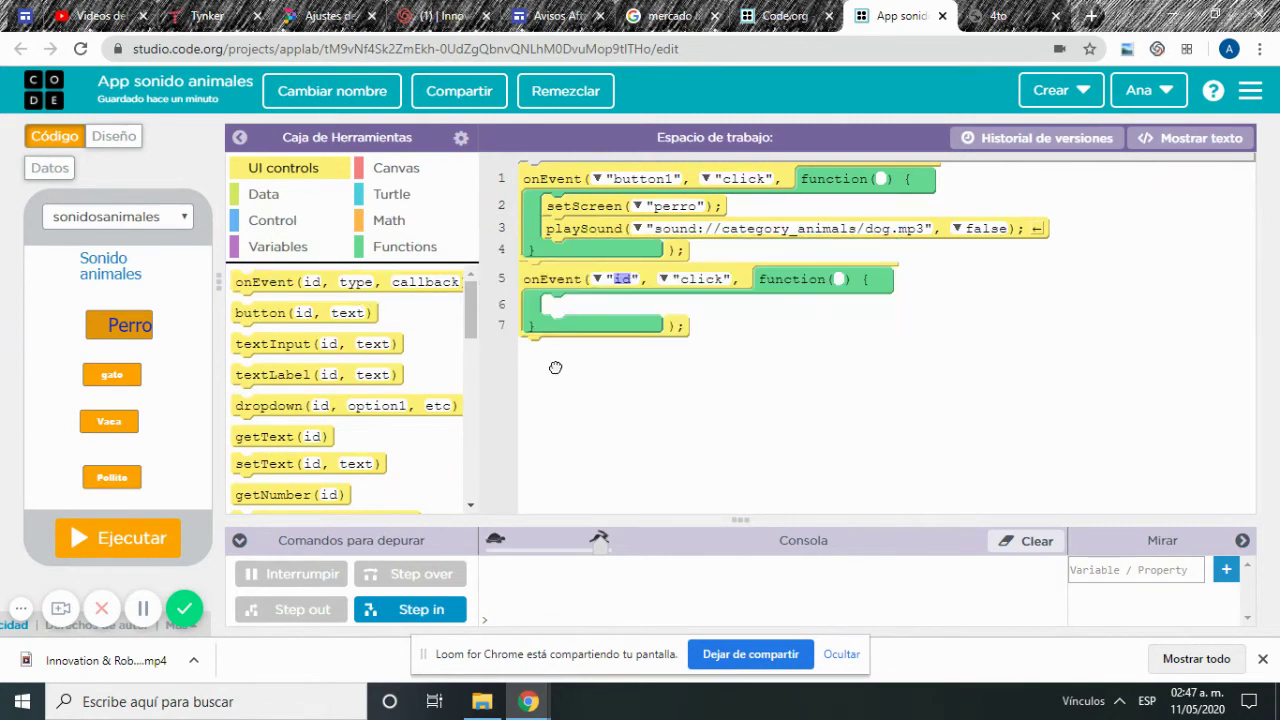
pyautogui.moveTo(555, 367); pyautogui.dragTo(539, 357)
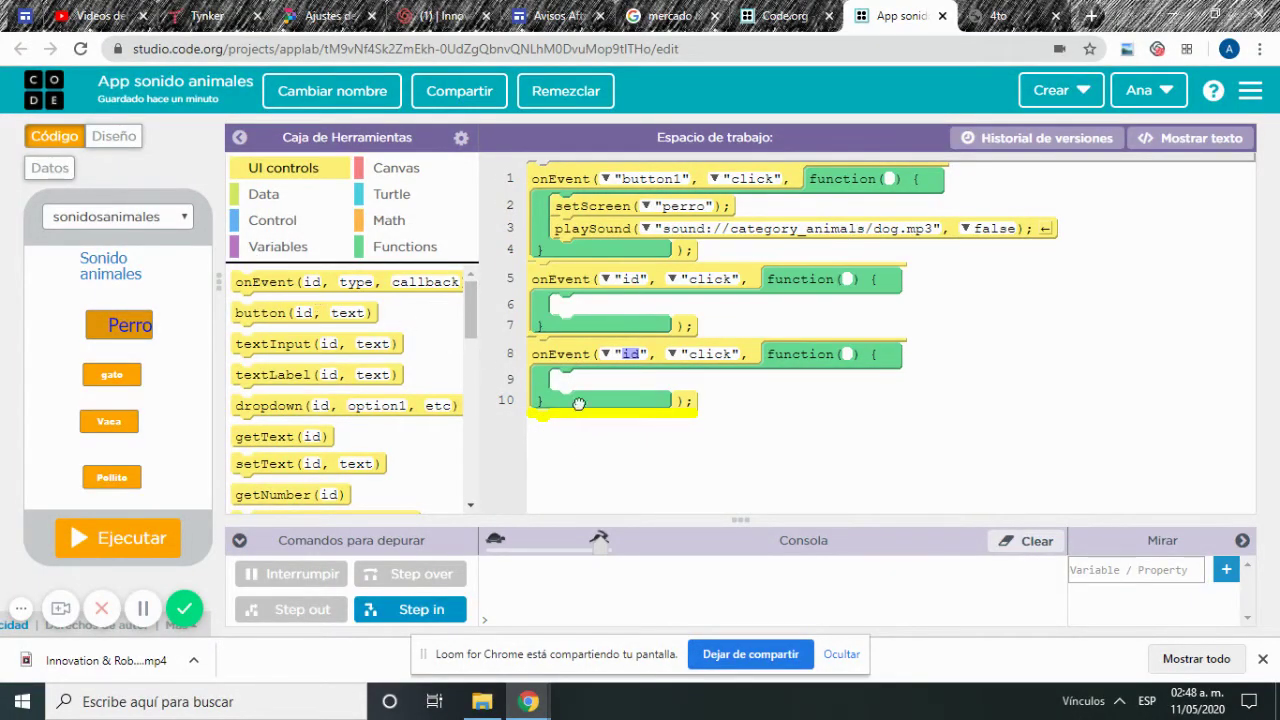
pyautogui.moveTo(621, 453); pyautogui.dragTo(578, 451)
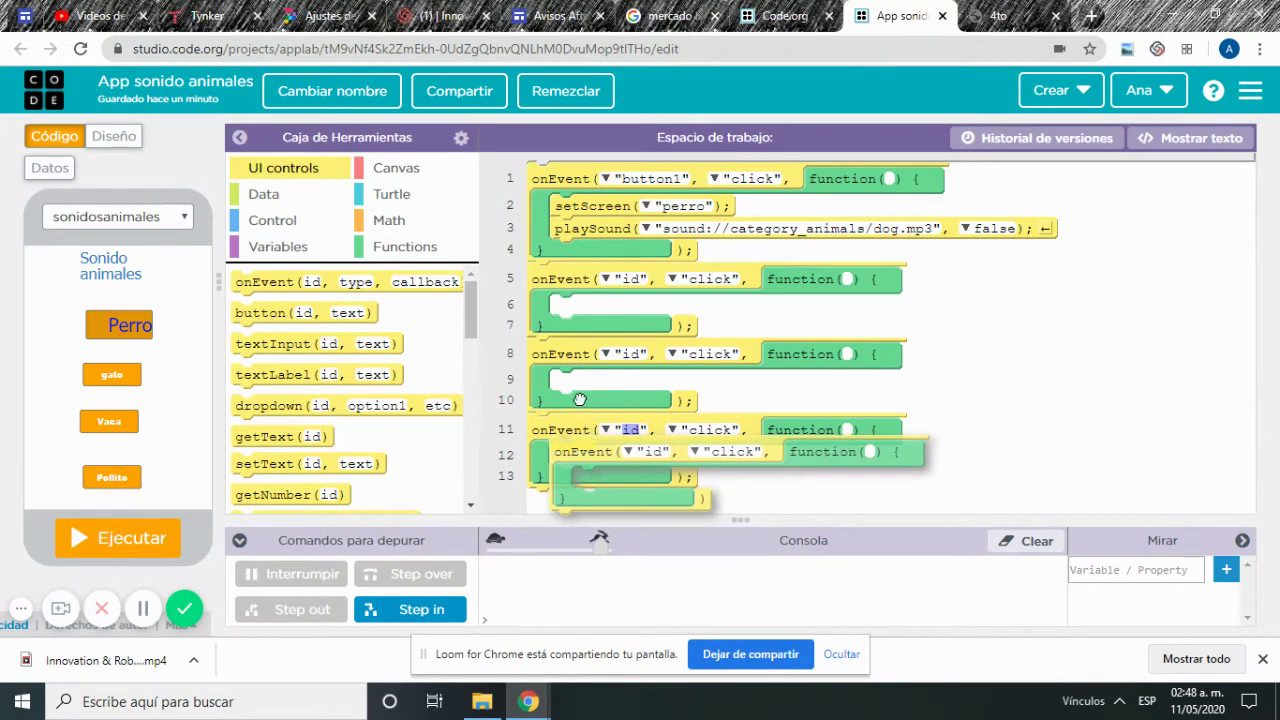
pyautogui.moveTo(579, 396); pyautogui.dragTo(580, 398)
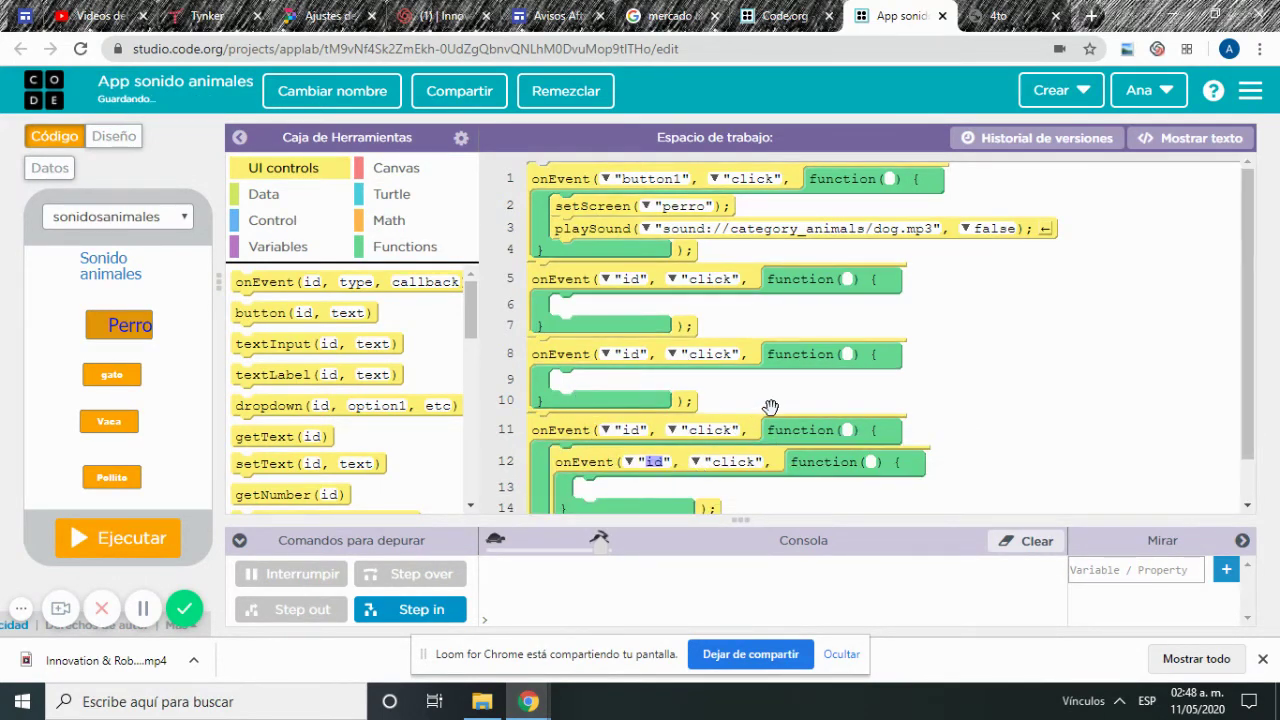
pyautogui.scroll(-1, 660, 481)
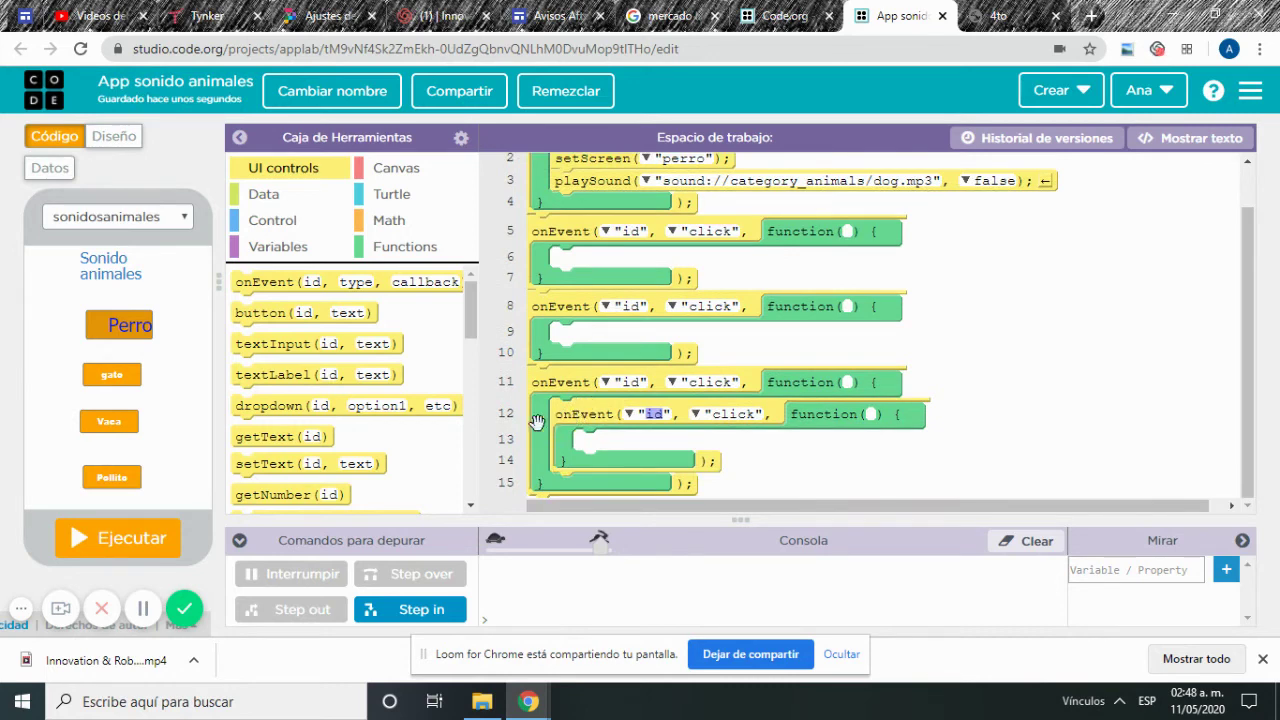
pyautogui.moveTo(452, 376); pyautogui.dragTo(330, 343)
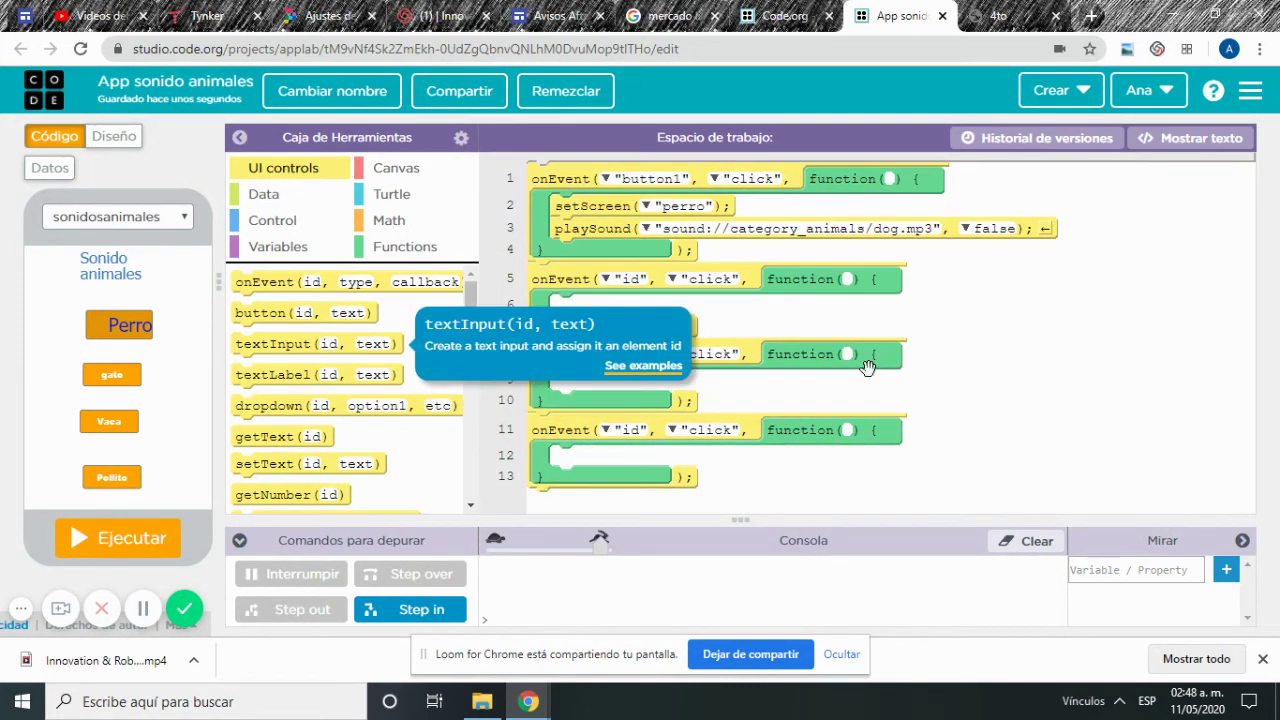